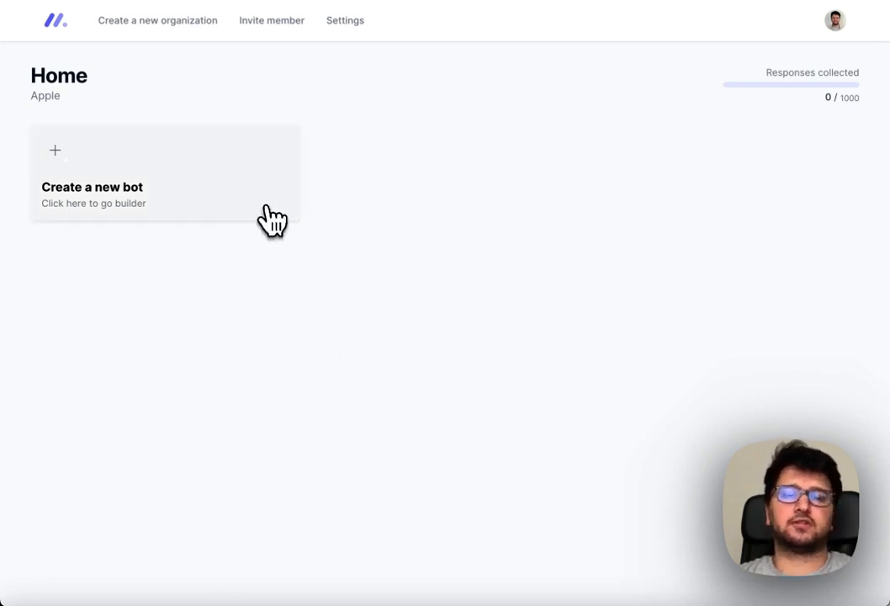
Create a new AI-powered bot with the arrow-pattern background and the Chat on middle layout.
click(223, 205)
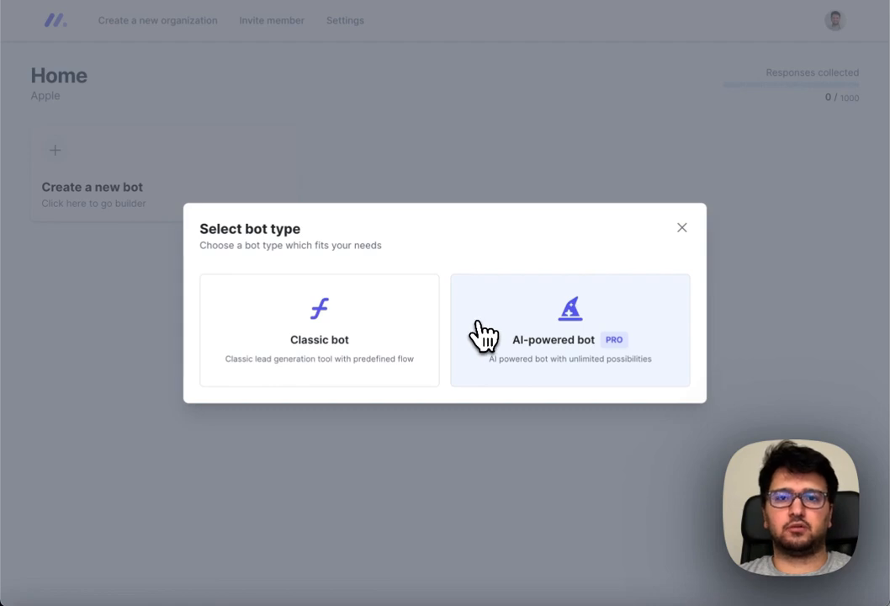
click(482, 335)
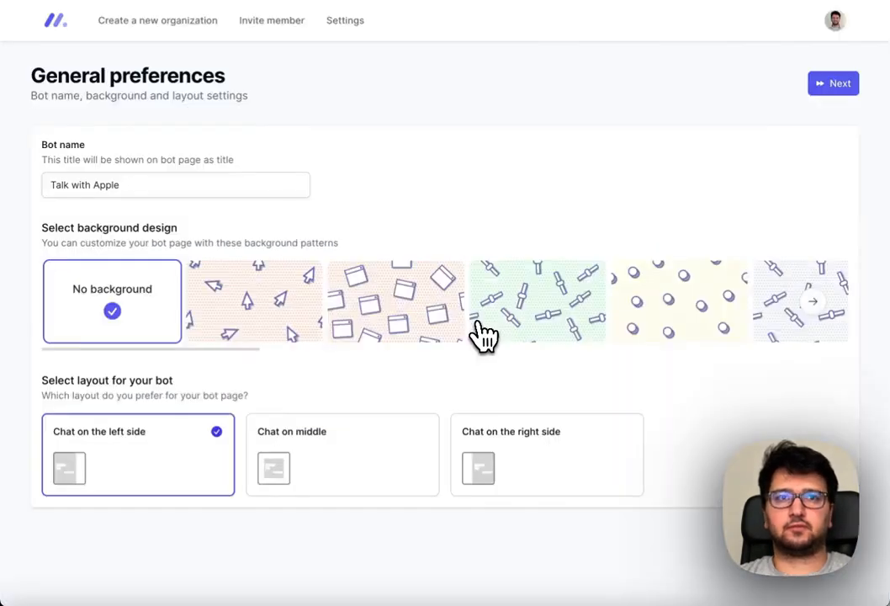
click(296, 310)
click(324, 457)
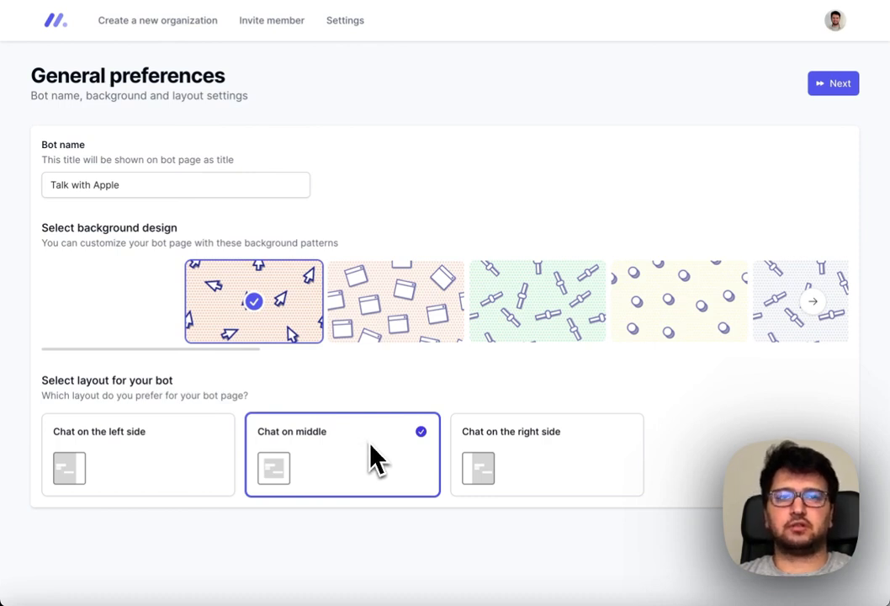
Rename the bot to "Apple Helper" and proceed to its configuration page.
click(211, 190)
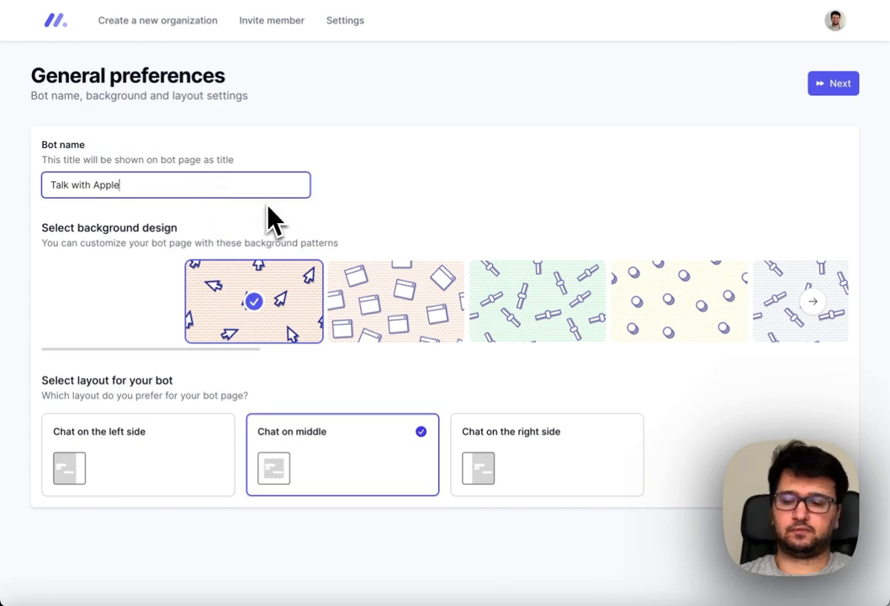
key(super+a)
key(BackSpace)
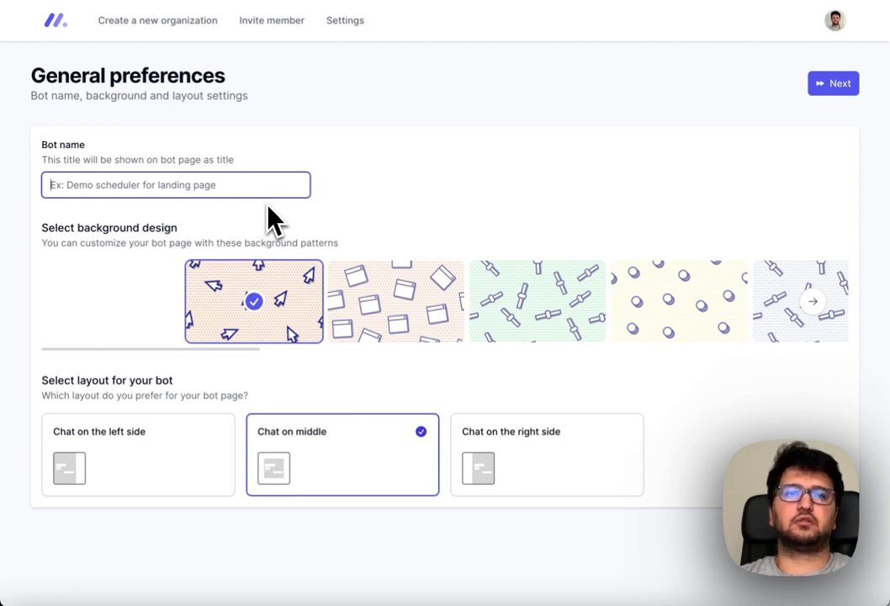
text(Tak)
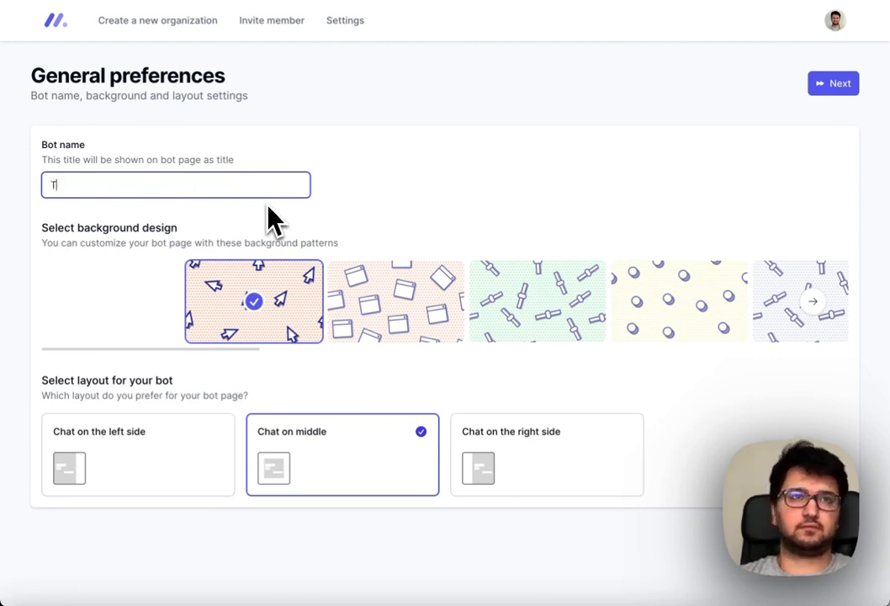
key(ctrl+a)
key(BackSpace)
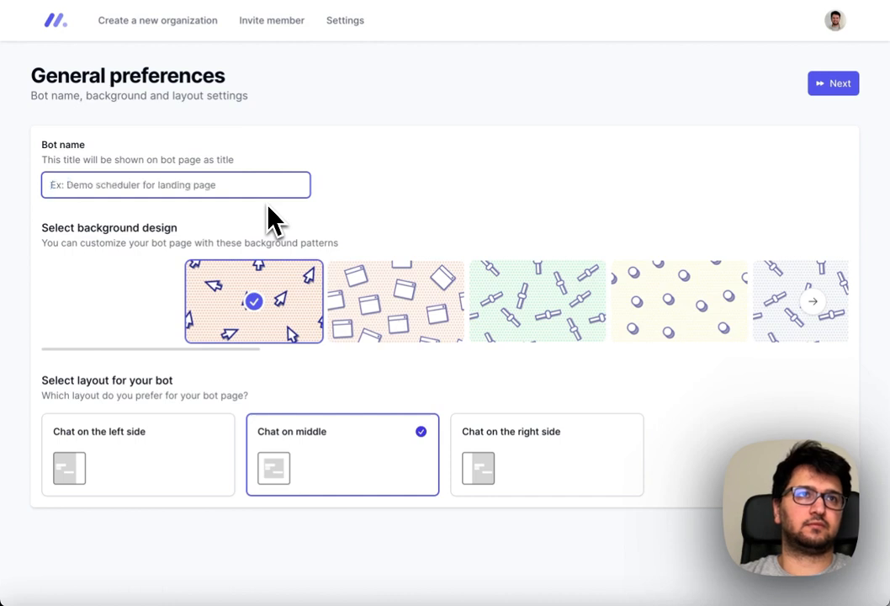
text(Apple Helper)
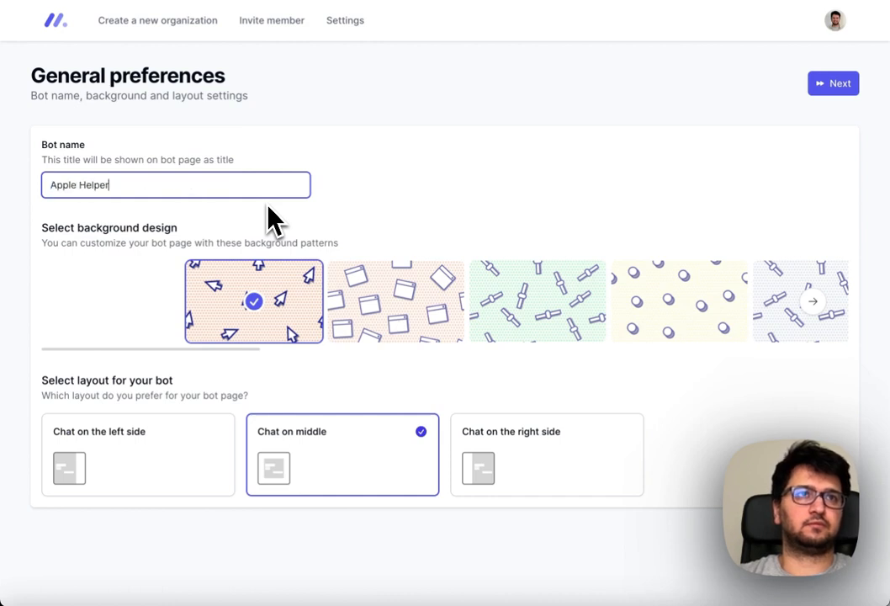
click(369, 204)
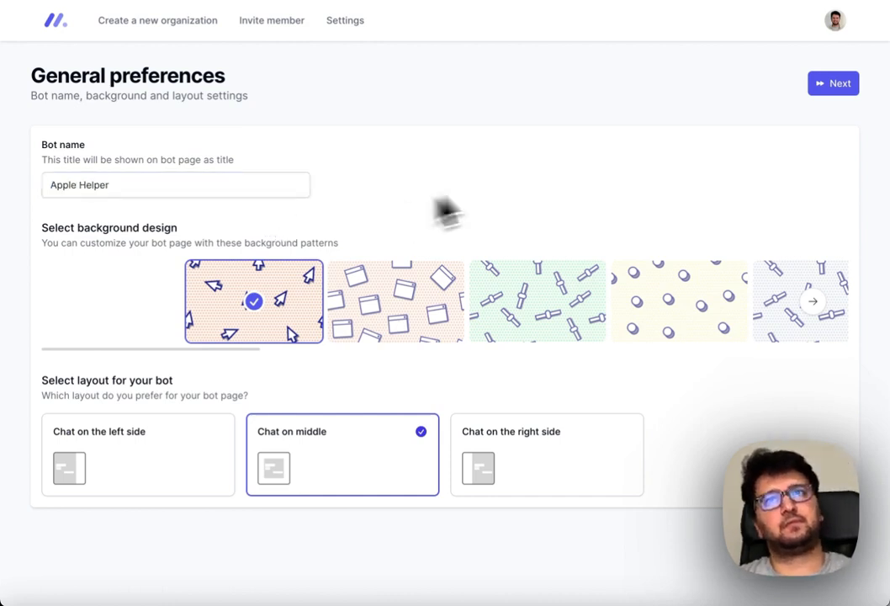
click(823, 93)
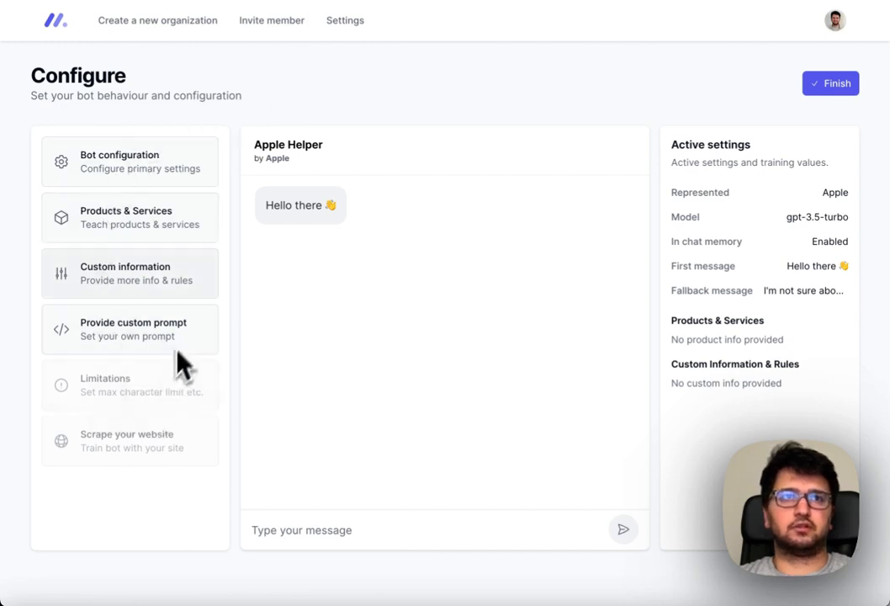
Look over the bot's basic settings and its products and services form.
click(192, 168)
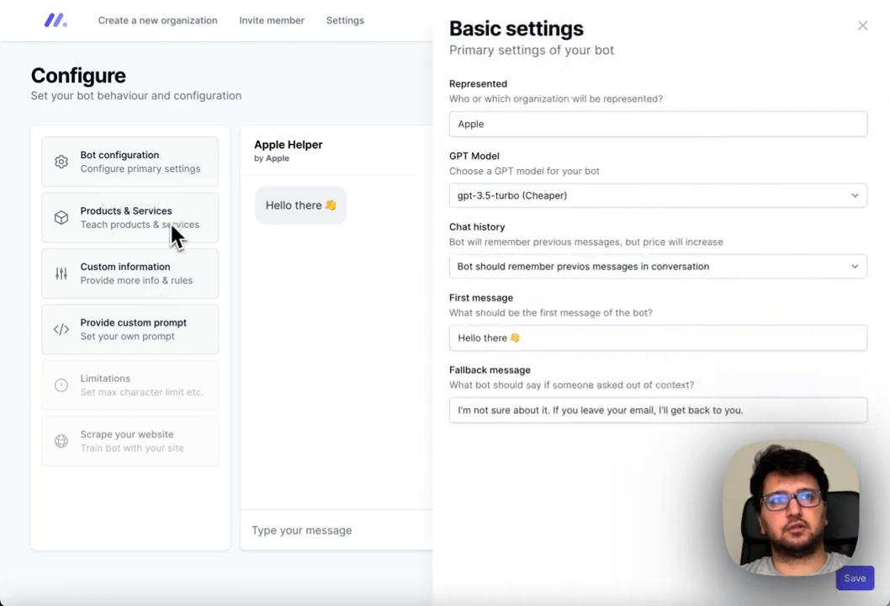
click(168, 223)
click(190, 215)
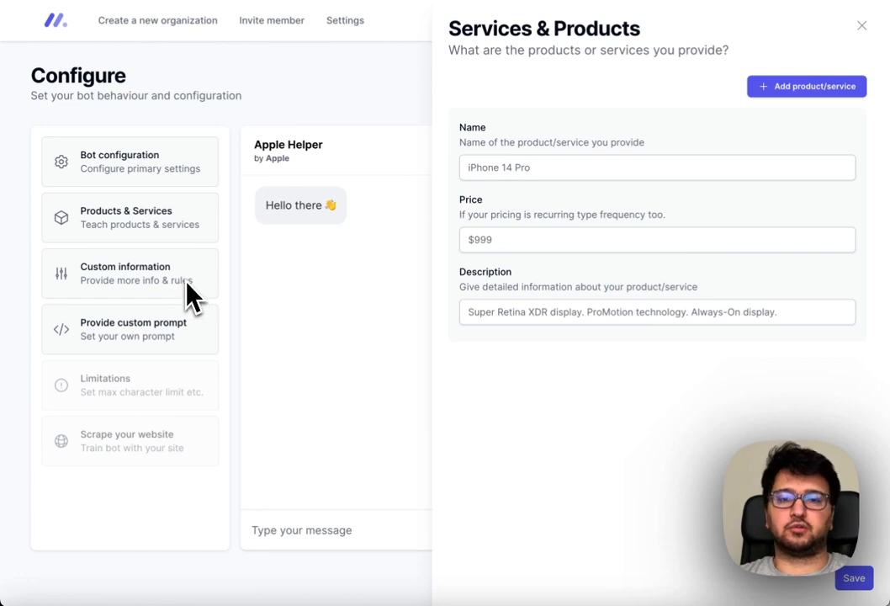
click(862, 26)
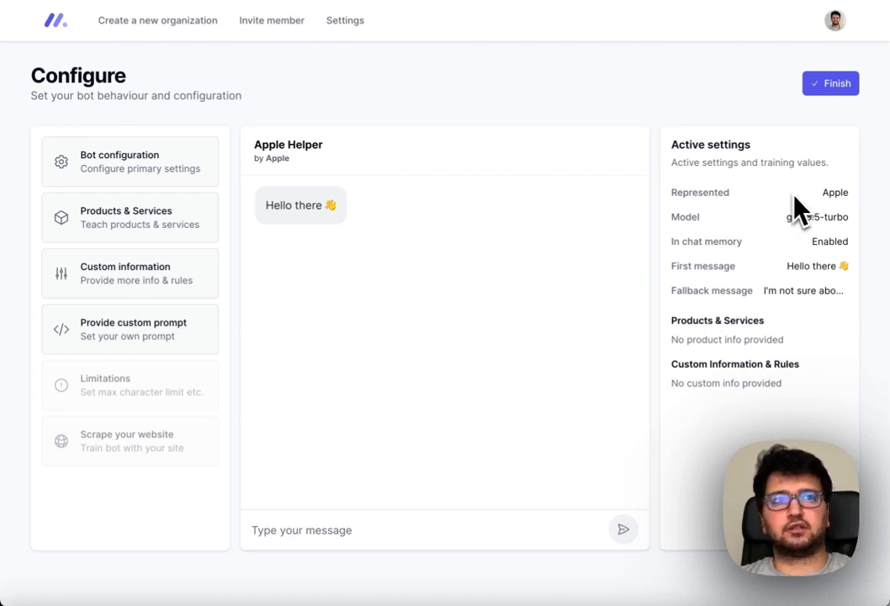
Open the bot's basic settings for editing.
click(190, 171)
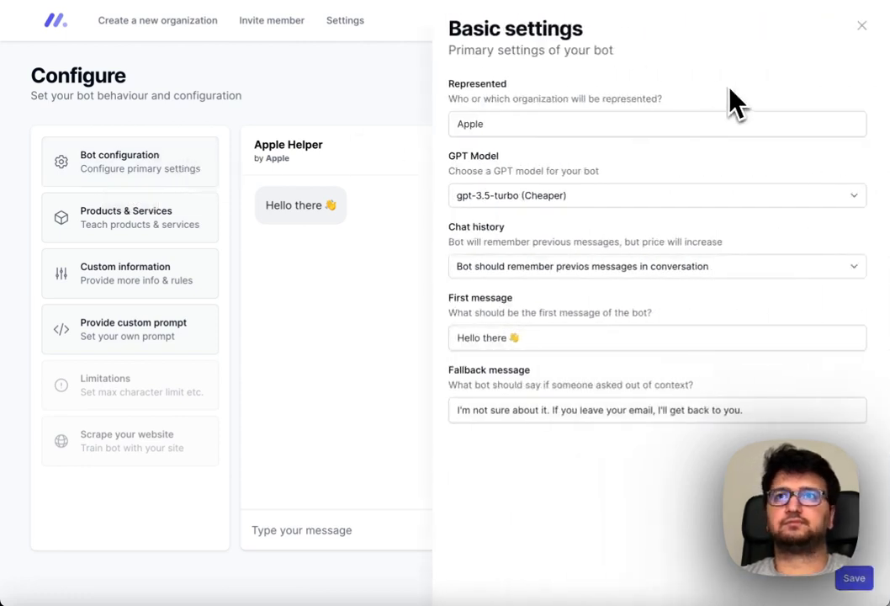
click(547, 125)
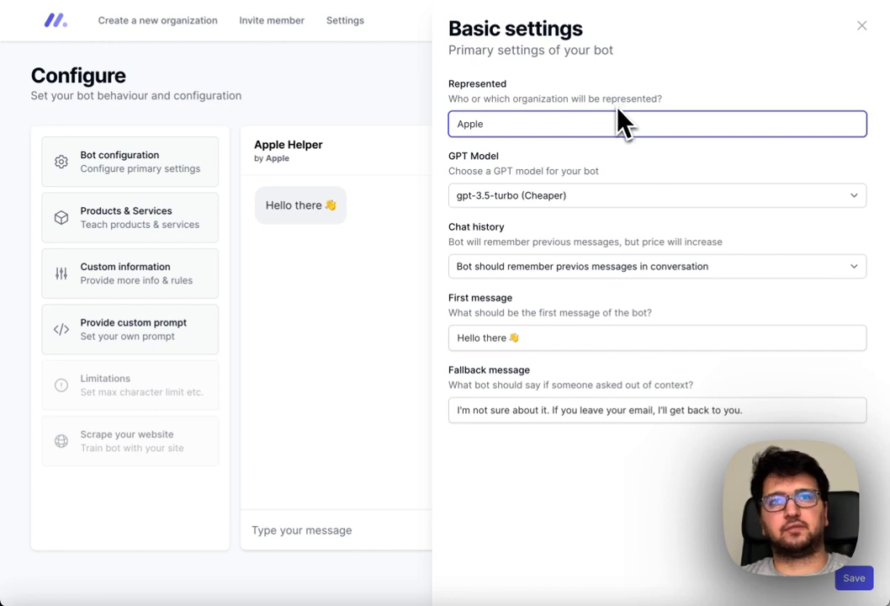
click(604, 156)
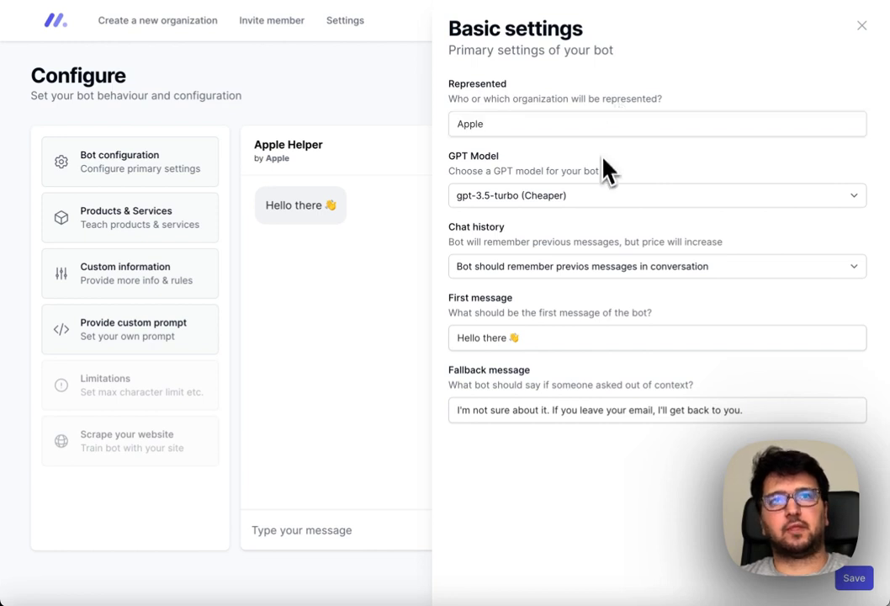
Try the gpt-4 (Better) model for the bot and switch back to gpt-3.5-turbo (Cheaper).
click(579, 199)
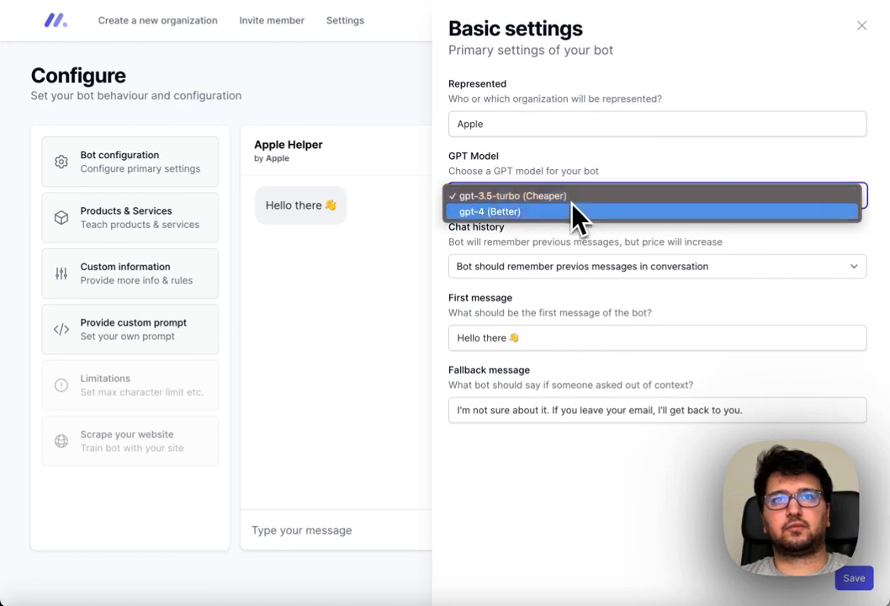
click(569, 212)
click(572, 205)
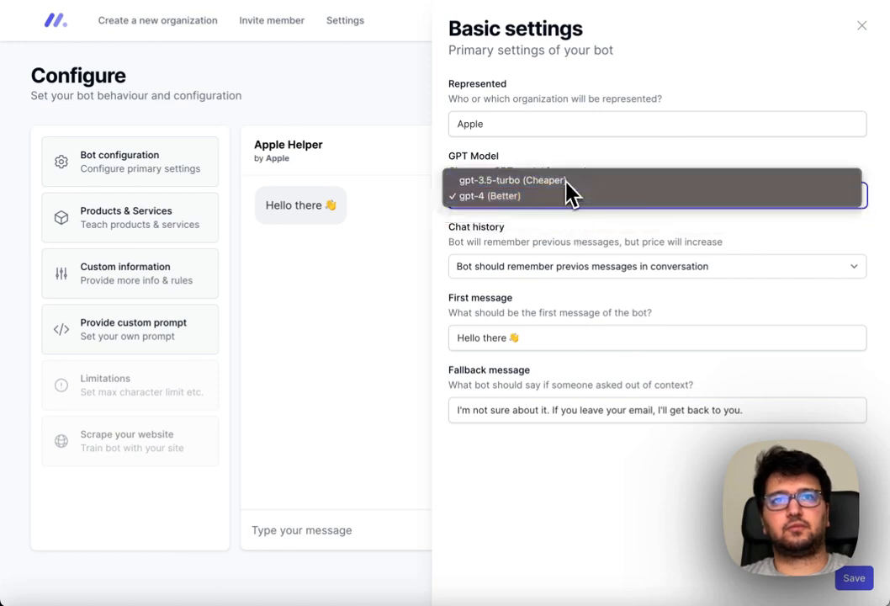
click(571, 185)
key(Tab)
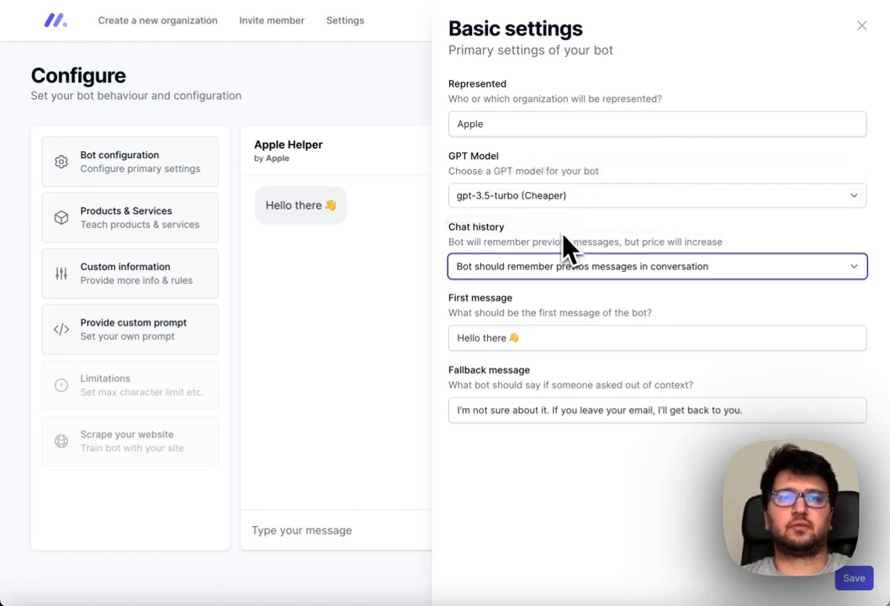
click(618, 239)
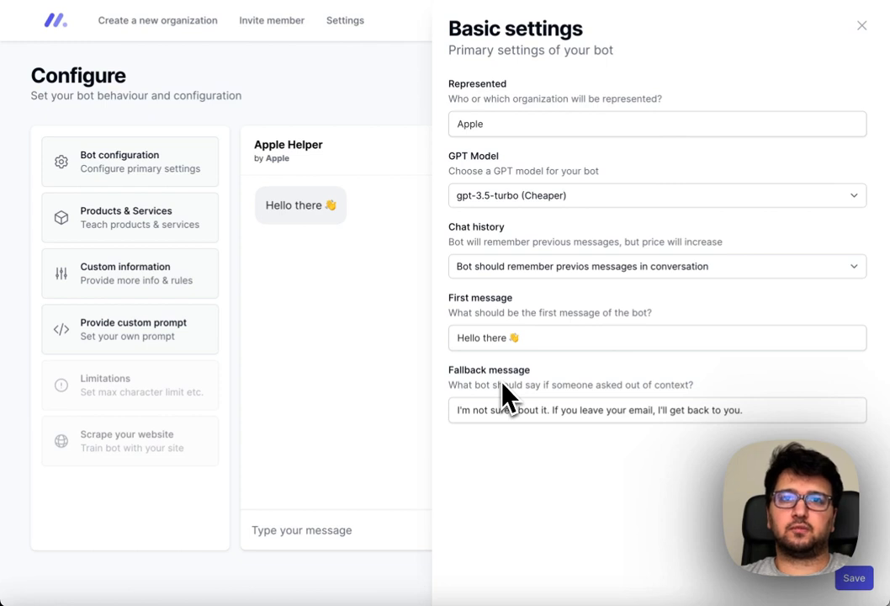
Change the bot's first message to "Hello from Apple 👋" and save the basic settings.
double_click(491, 342)
text(from Apple)
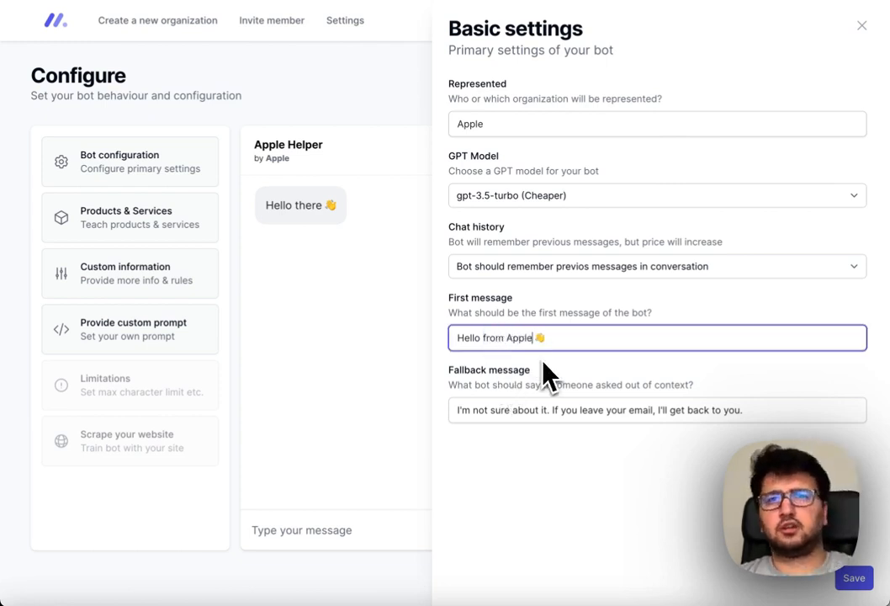
click(604, 391)
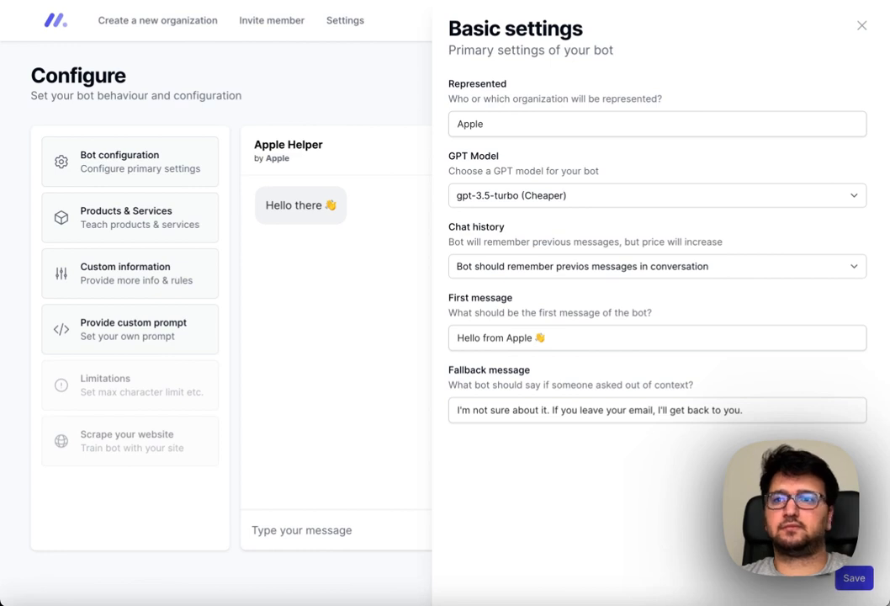
click(856, 579)
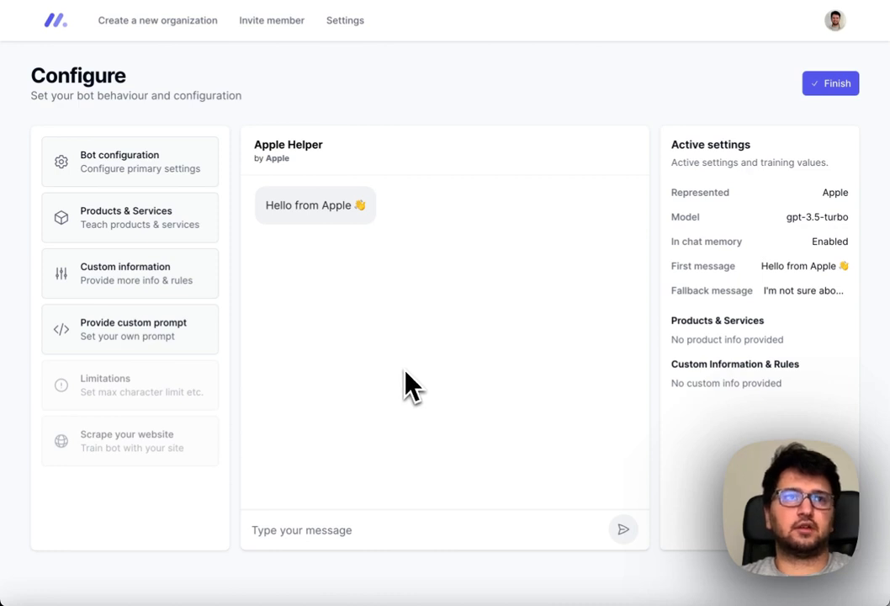
Enter the first product as iPhone 14 Pro, priced $999, with the description "Best phone we ever made.".
click(192, 241)
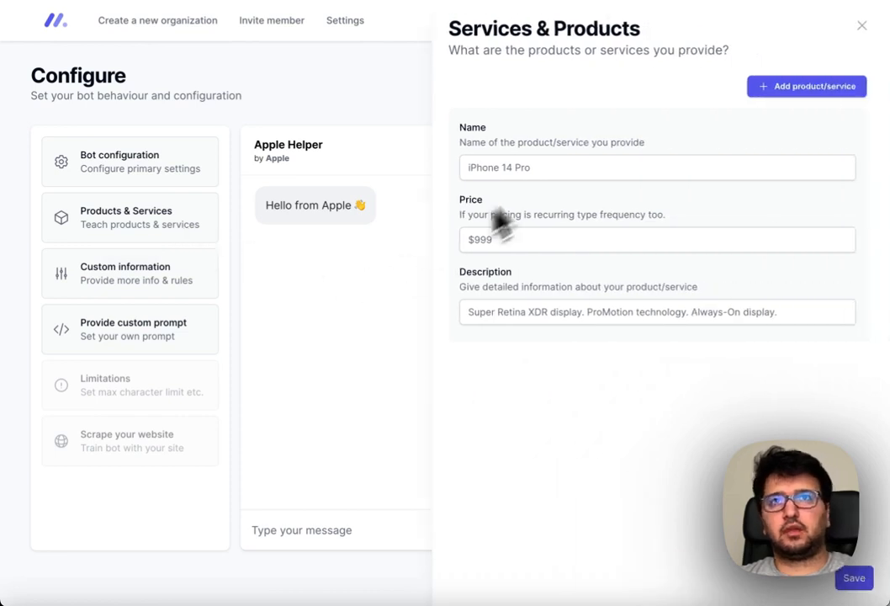
click(568, 152)
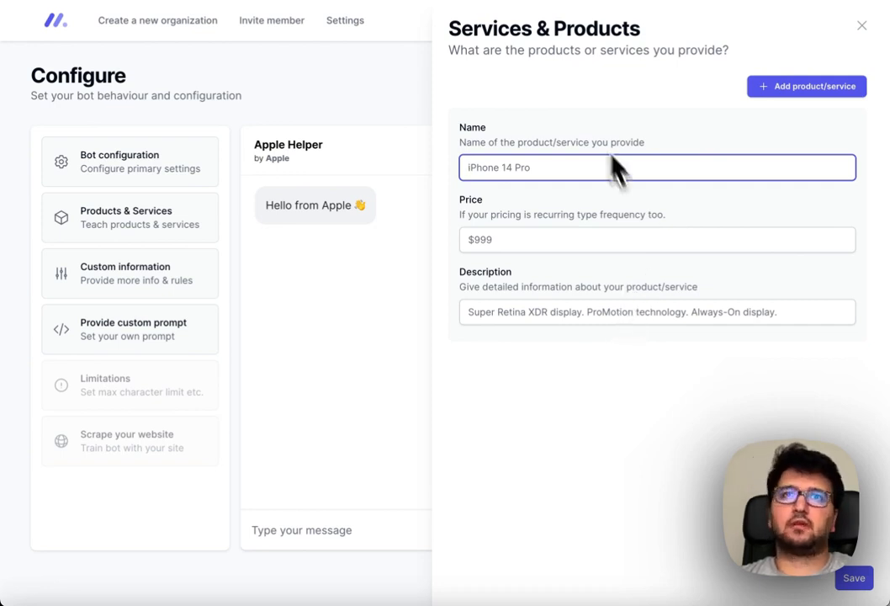
text(iPhon)
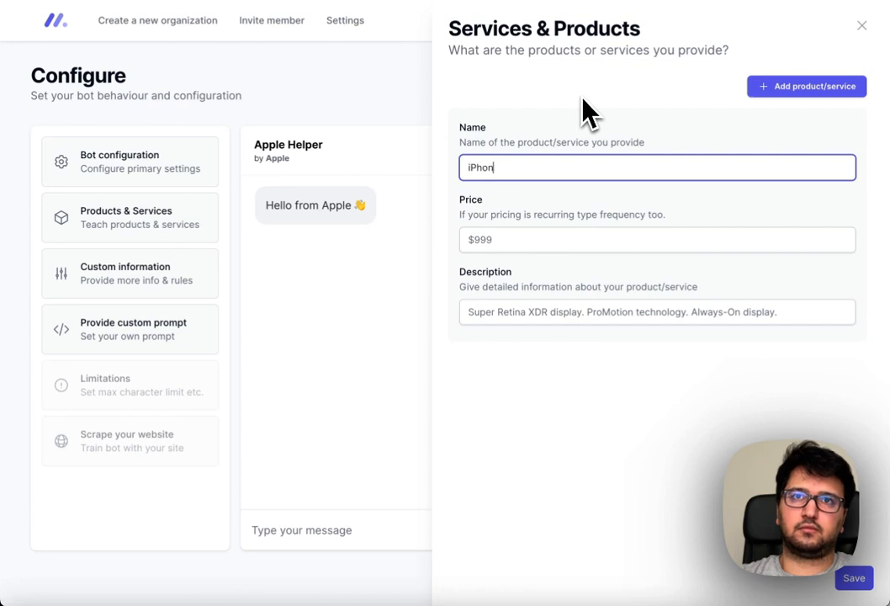
text(e 14 Pro)
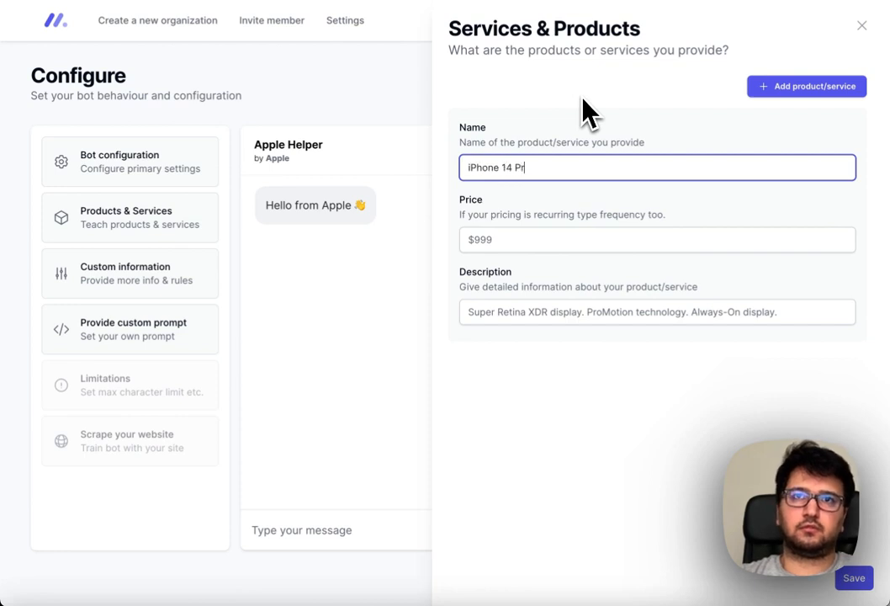
key(Tab)
text($999)
key(Tab)
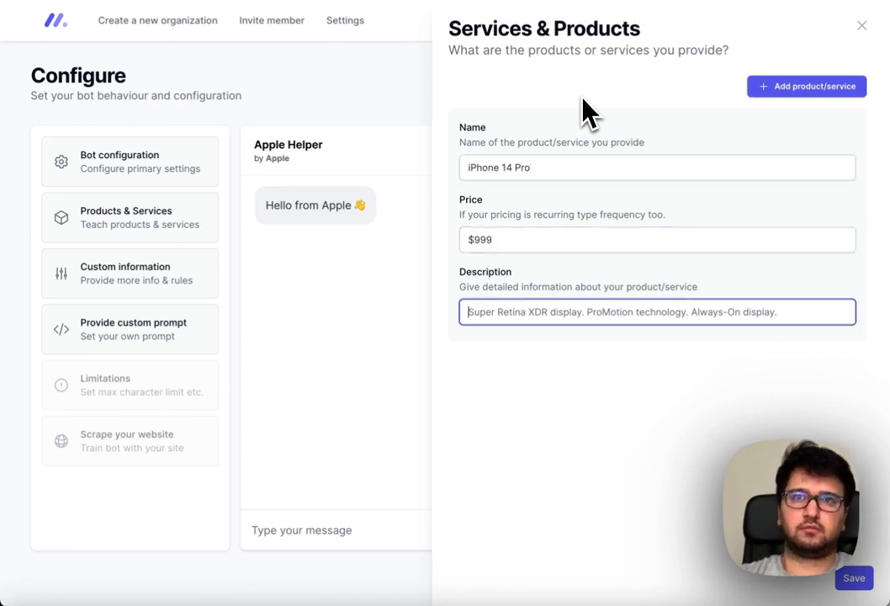
text(Best)
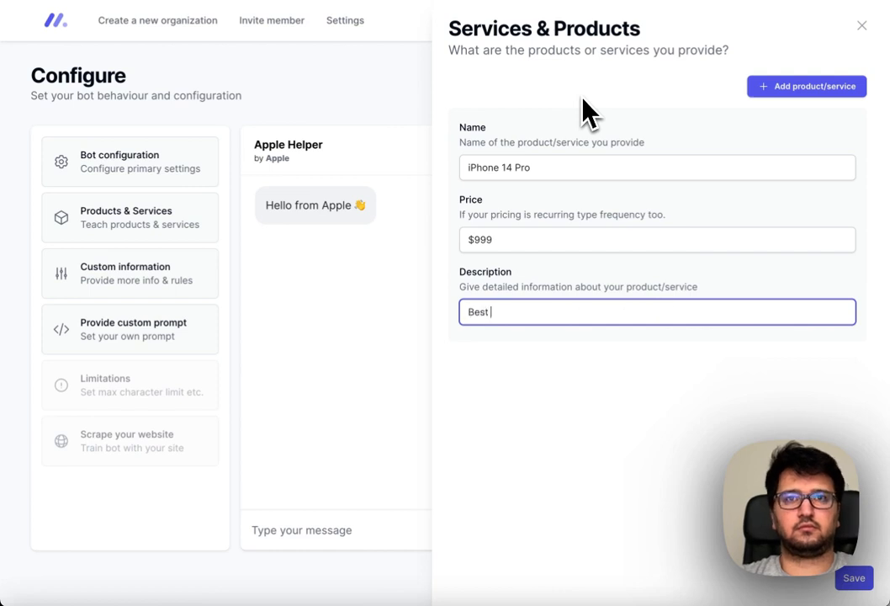
text( phone we ev)
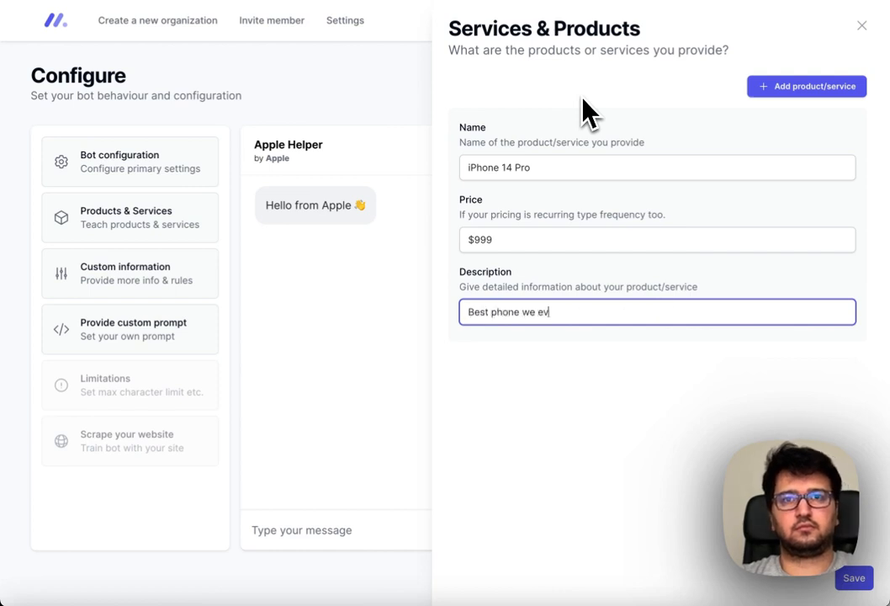
text(er made.)
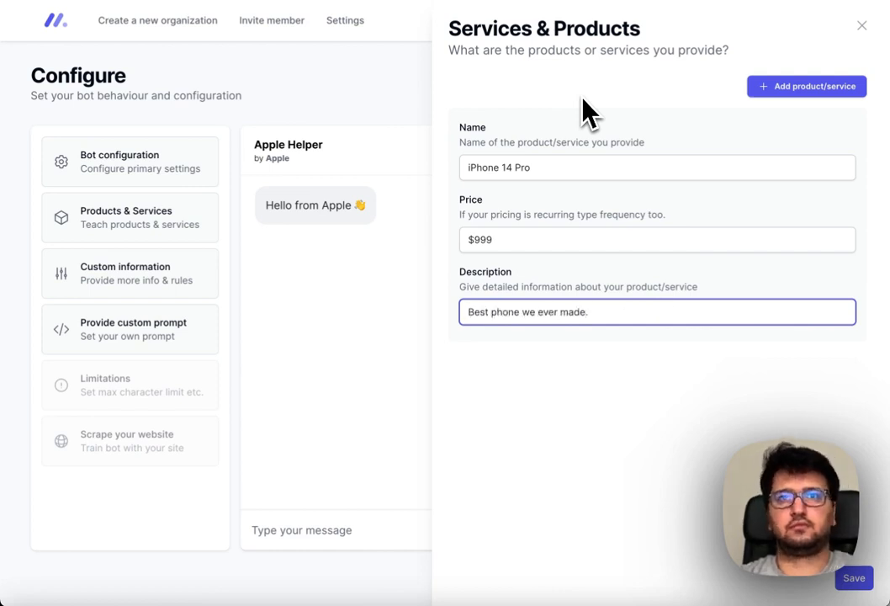
Add a second product named Airpods Pro, priced $129, with the description "Bluetooth headphone which compatible with iPhone.".
click(803, 86)
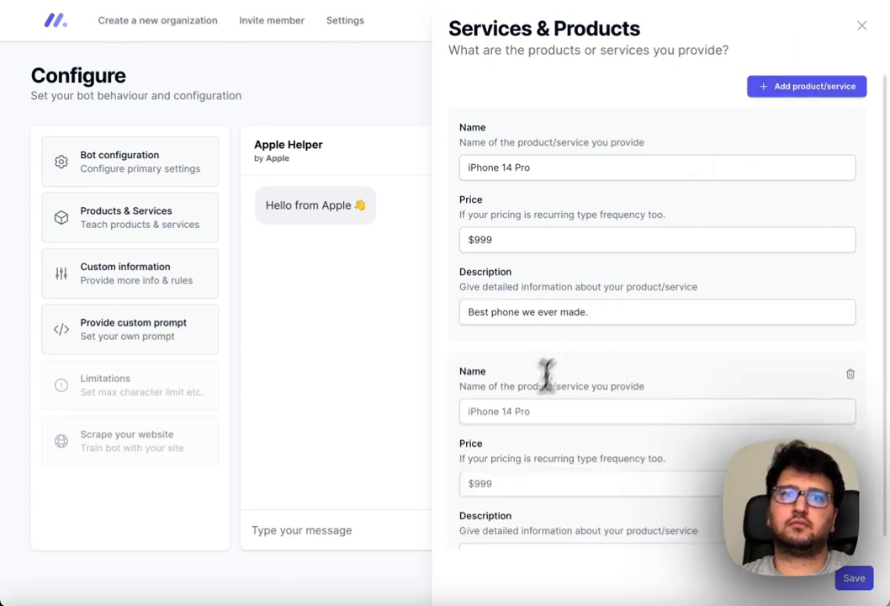
click(544, 409)
text(Airpods Pro)
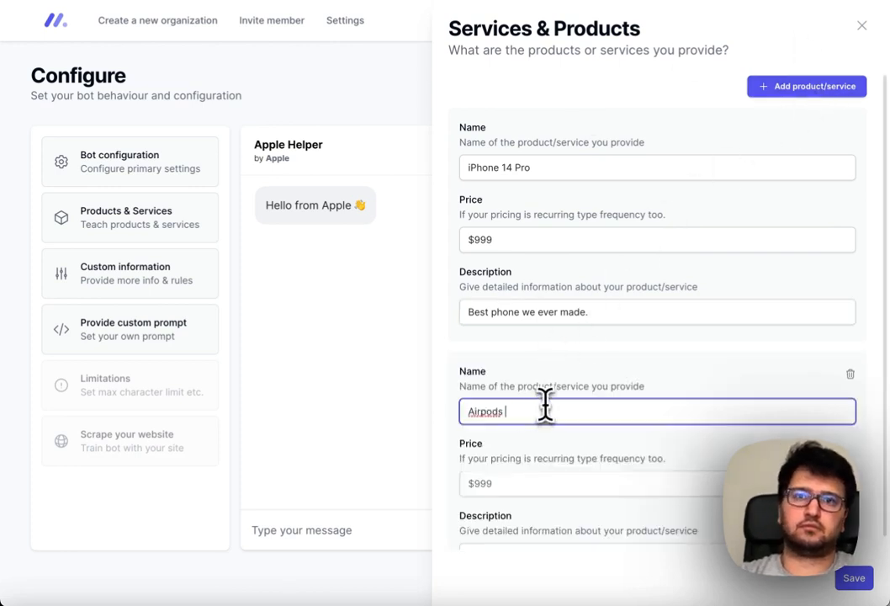
key(Tab)
text($129)
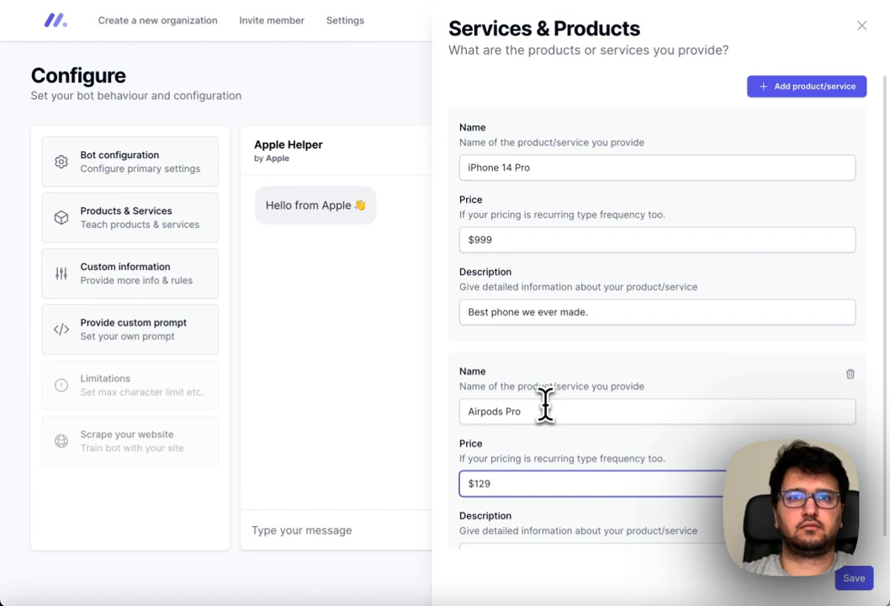
scroll(588, 417, down, 1)
click(568, 494)
text(B)
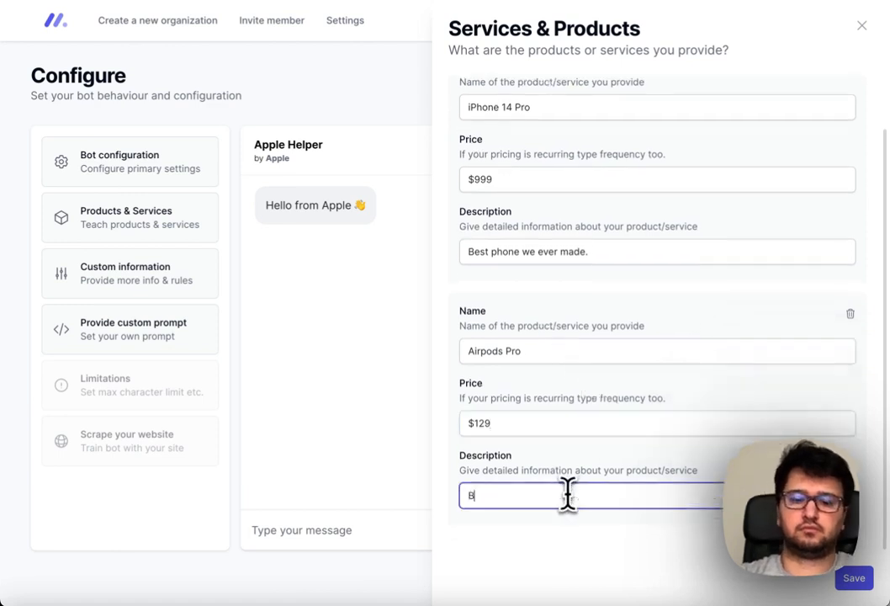
text(luetooth head)
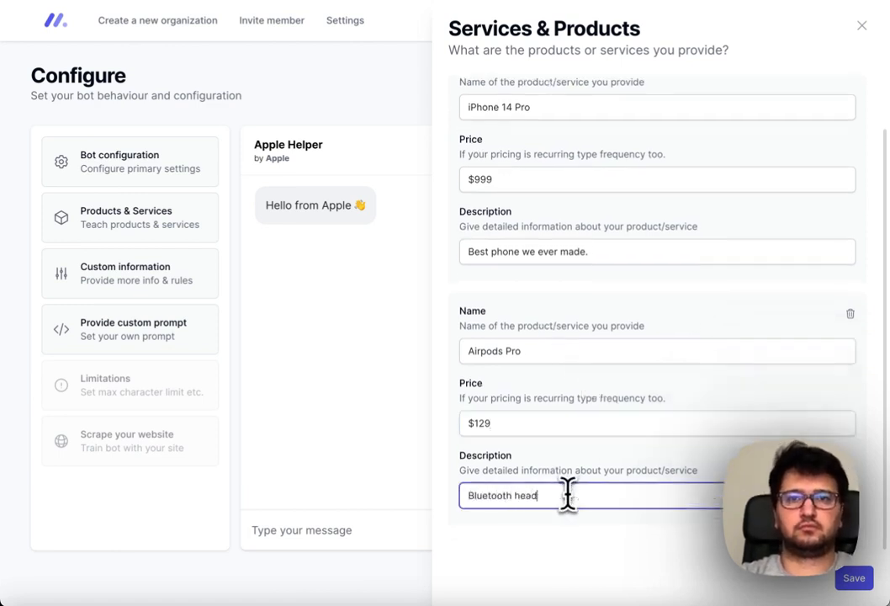
text(phones which compatible with iPhone.)
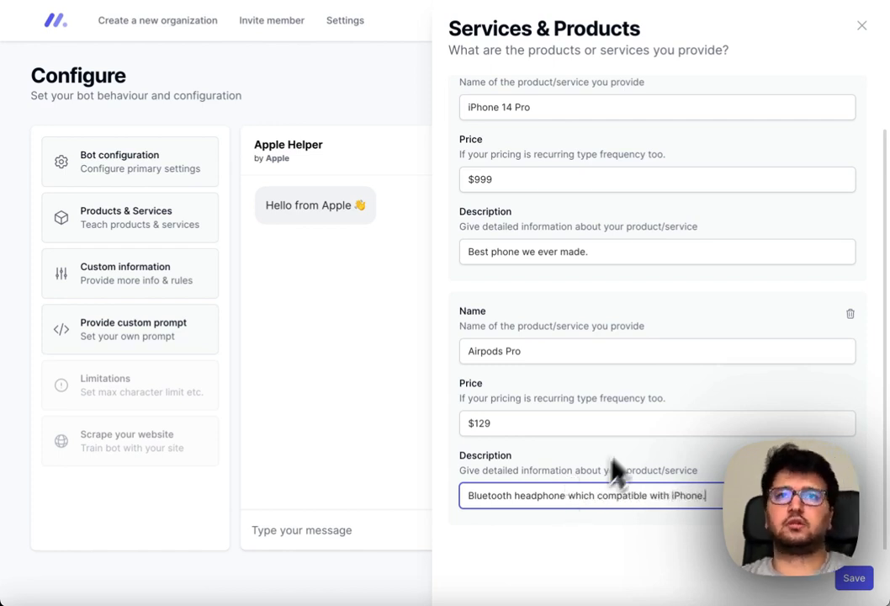
Review the iPhone 14 Pro and Airpods Pro entries and save the products and services.
scroll(669, 372, up, 2)
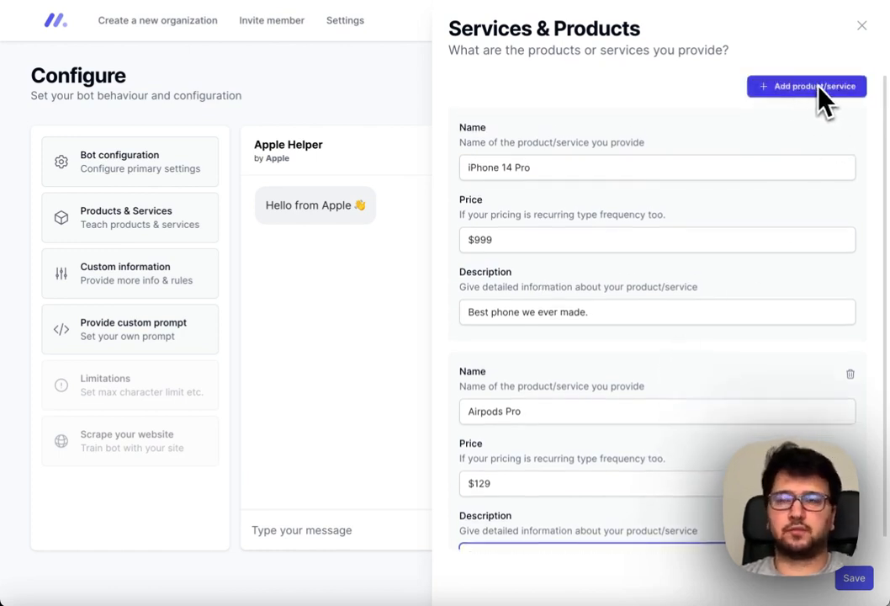
scroll(747, 367, down, 2)
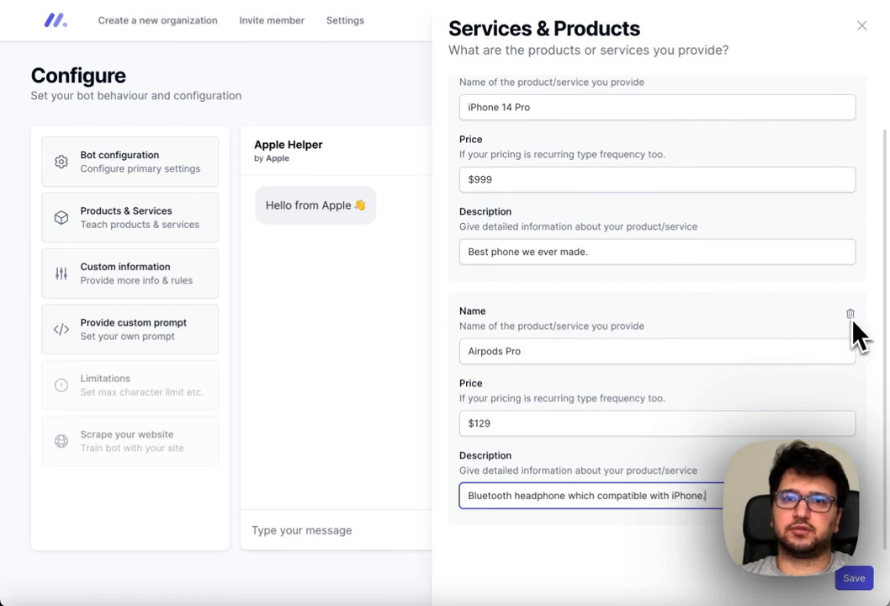
click(735, 320)
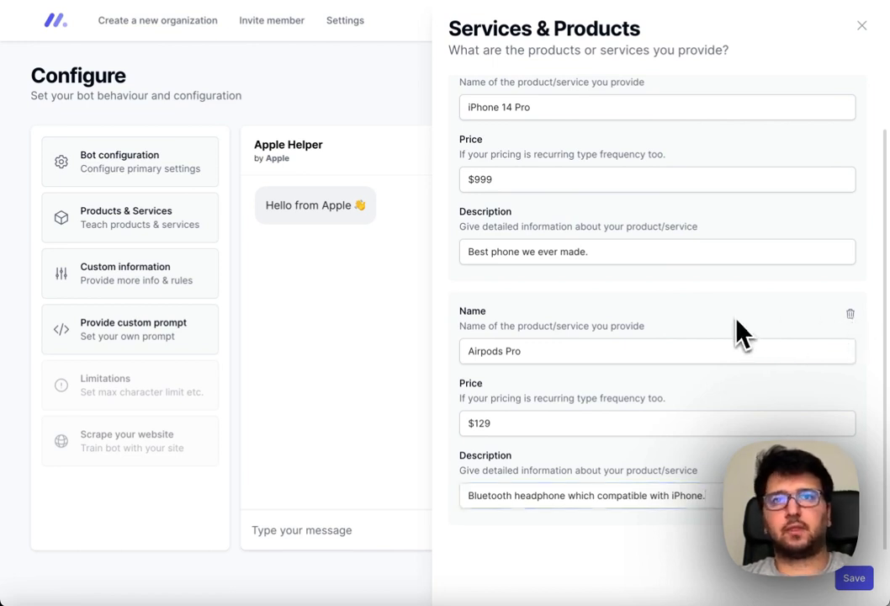
scroll(627, 353, up, 2)
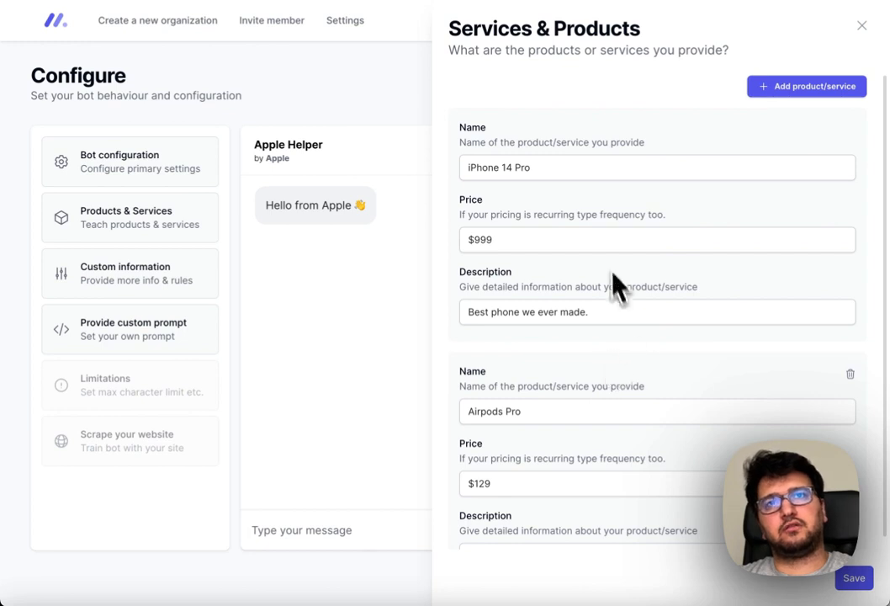
scroll(543, 341, down, 2)
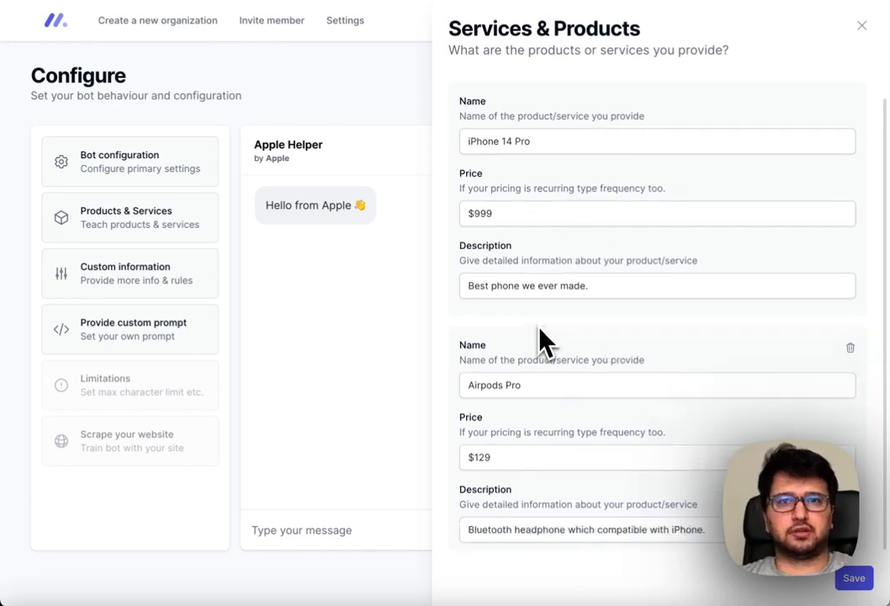
scroll(542, 342, up, 2)
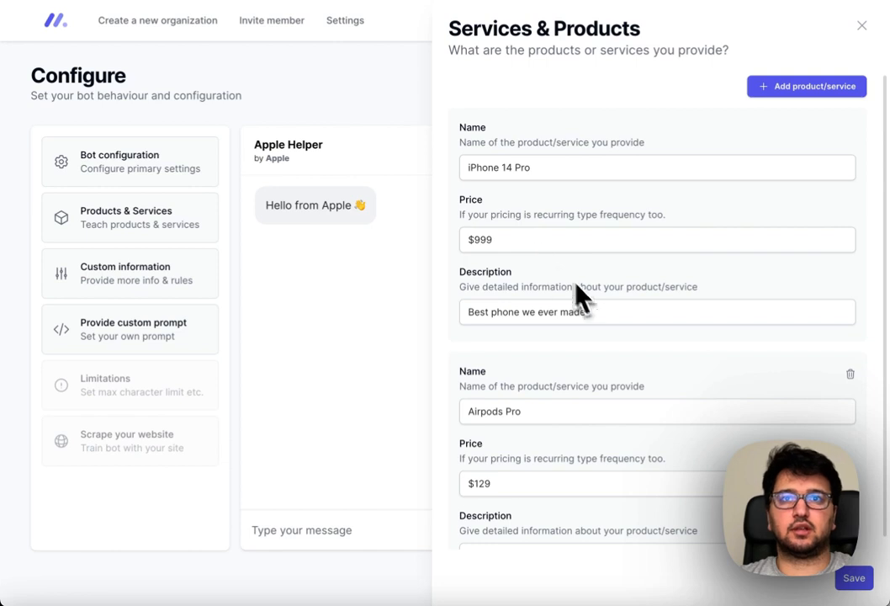
click(854, 578)
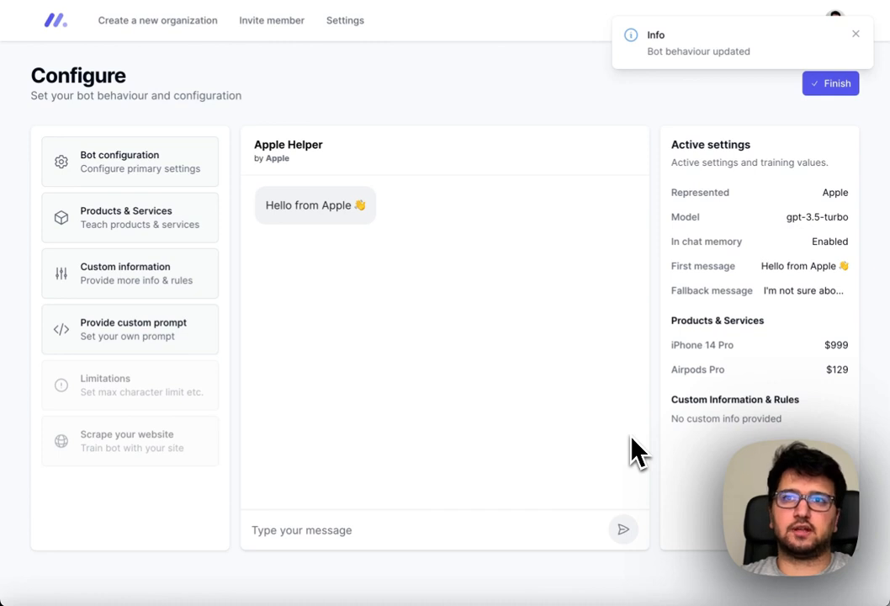
mouse_move(721, 353)
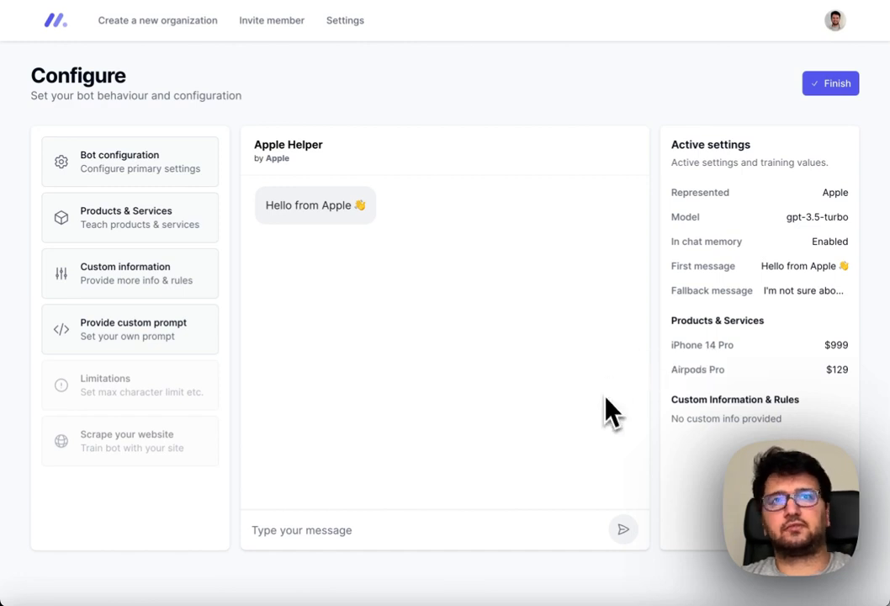
Ask the bot in the preview chat "What kind of headphones do you have which compatible with iPhone?".
click(328, 515)
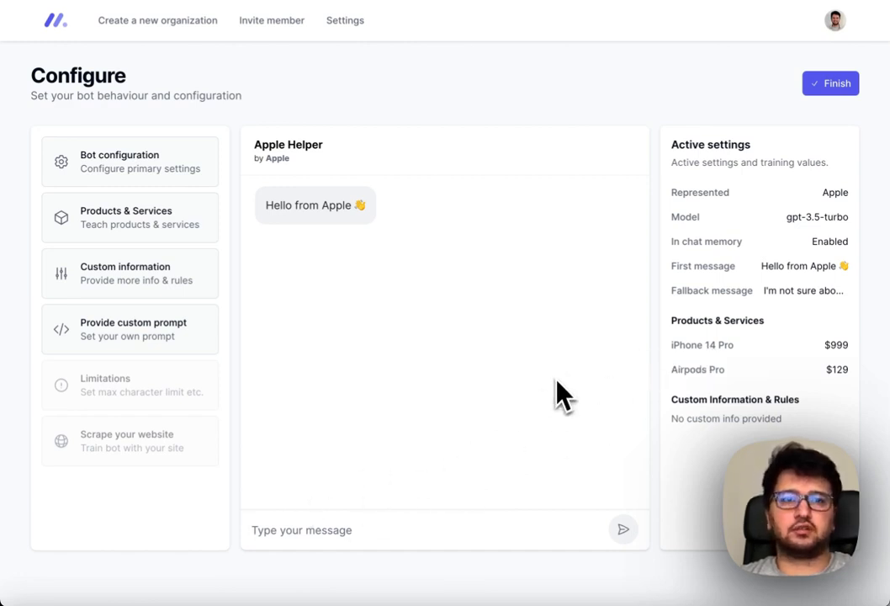
text(What)
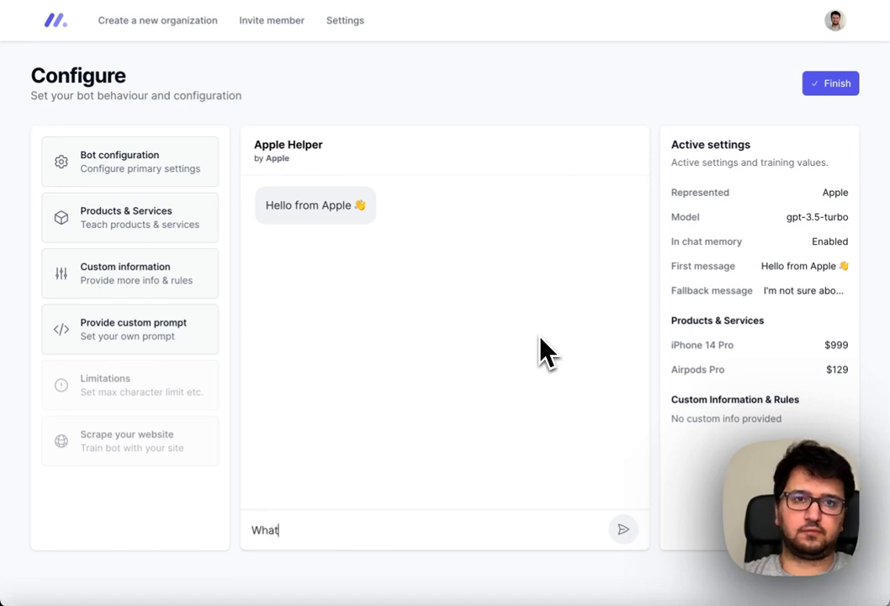
text( kind o)
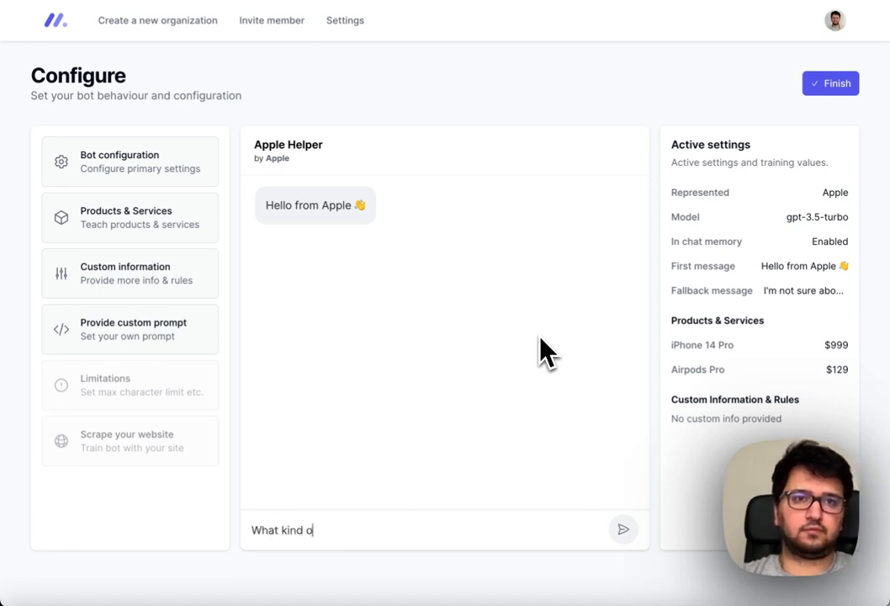
text(f headphones )
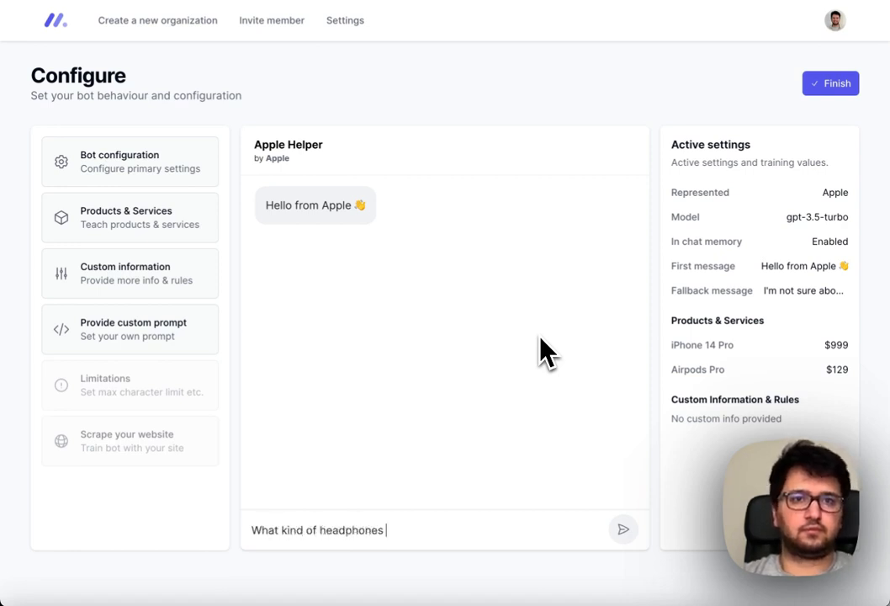
text(do you have which compatible with)
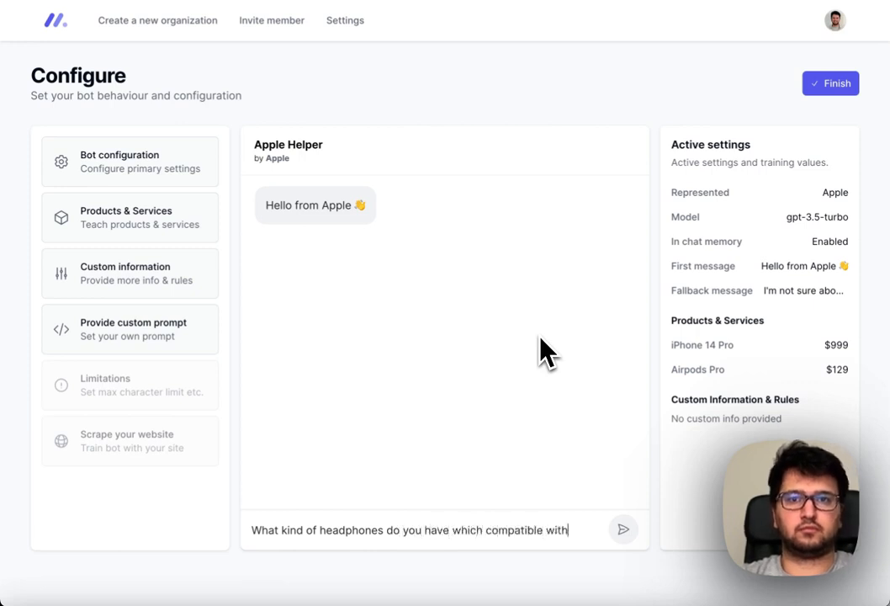
text( iPhone?)
key(Return)
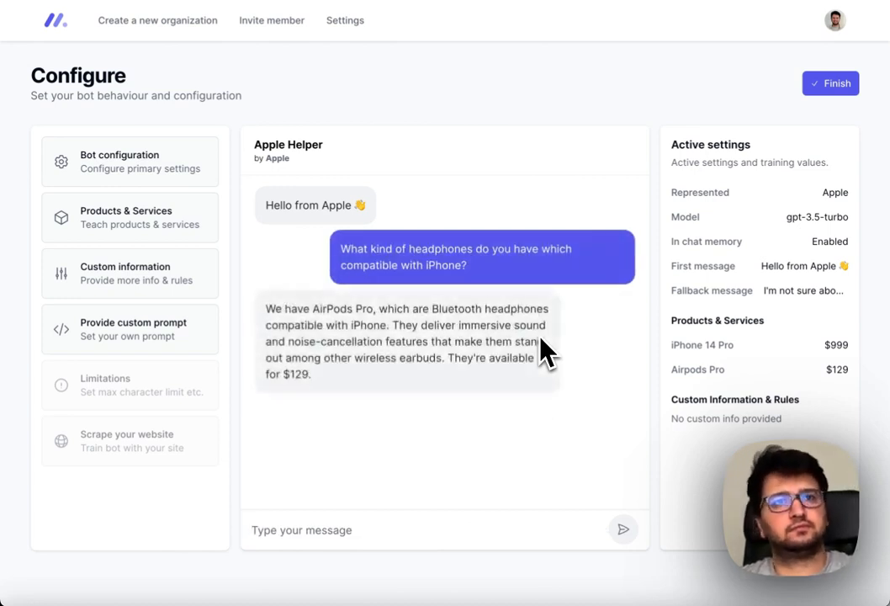
Open the bot's custom information and enter the example question "Do you have educational discount?".
click(175, 285)
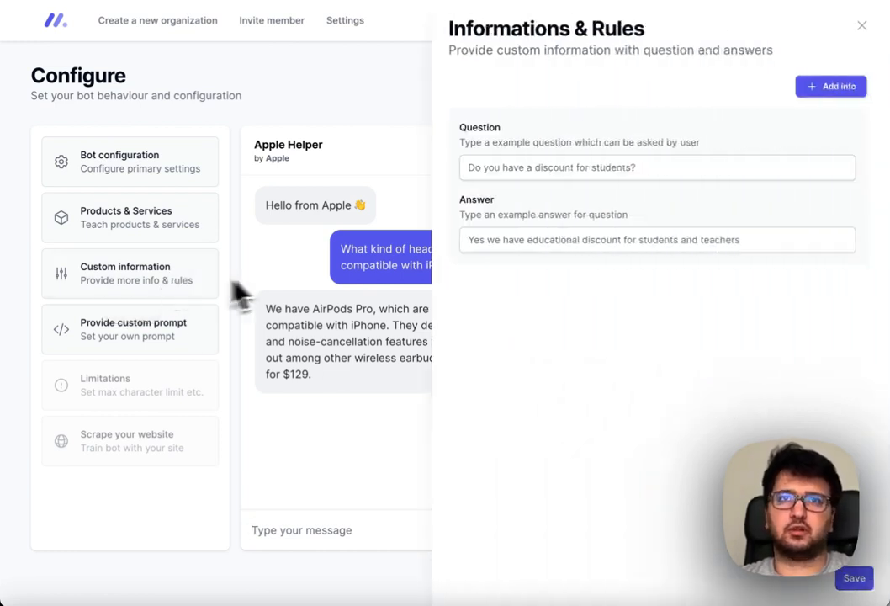
click(588, 171)
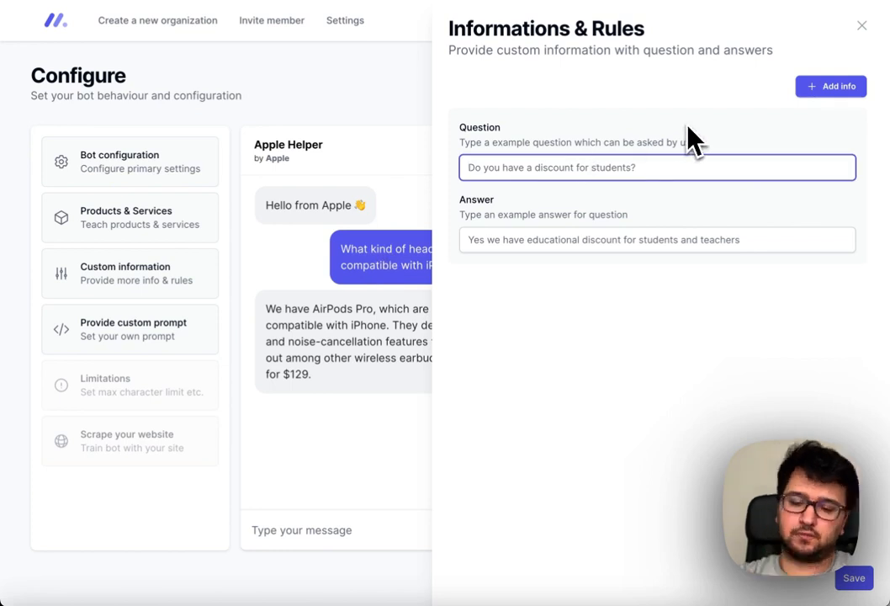
text(Do you ha)
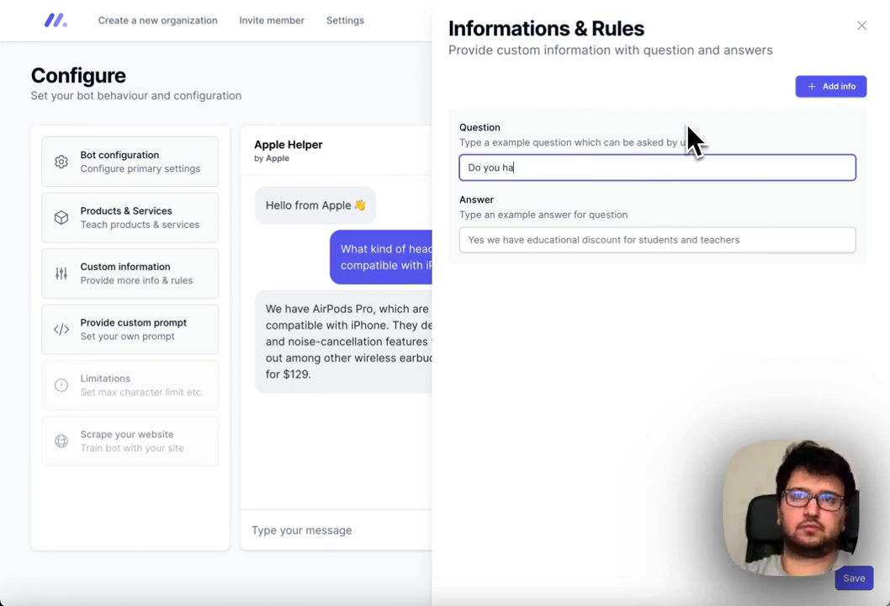
text(ve educational discount?)
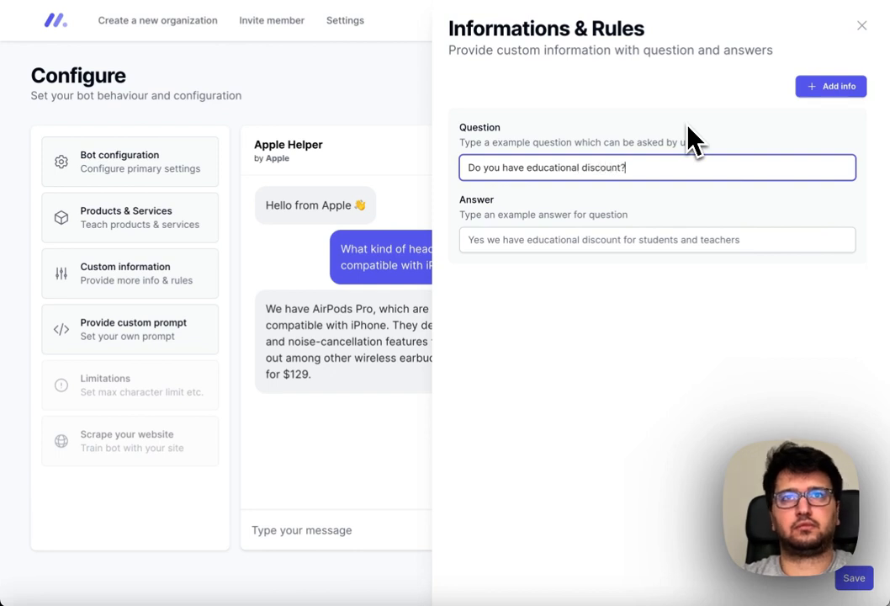
Enter the answer "Yes, we have educational discount for students and teachers." and save the custom information.
key(Tab)
text(Y)
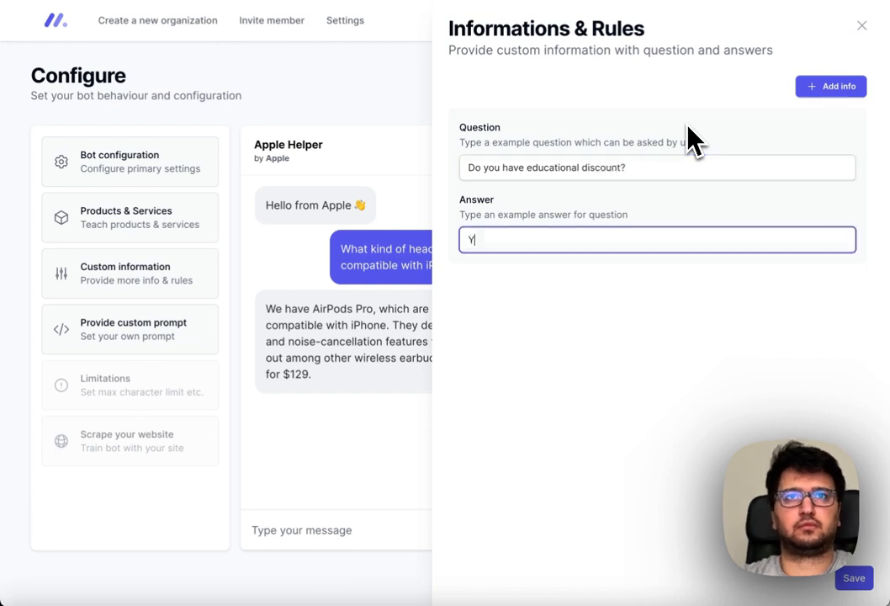
text(es, we have educa)
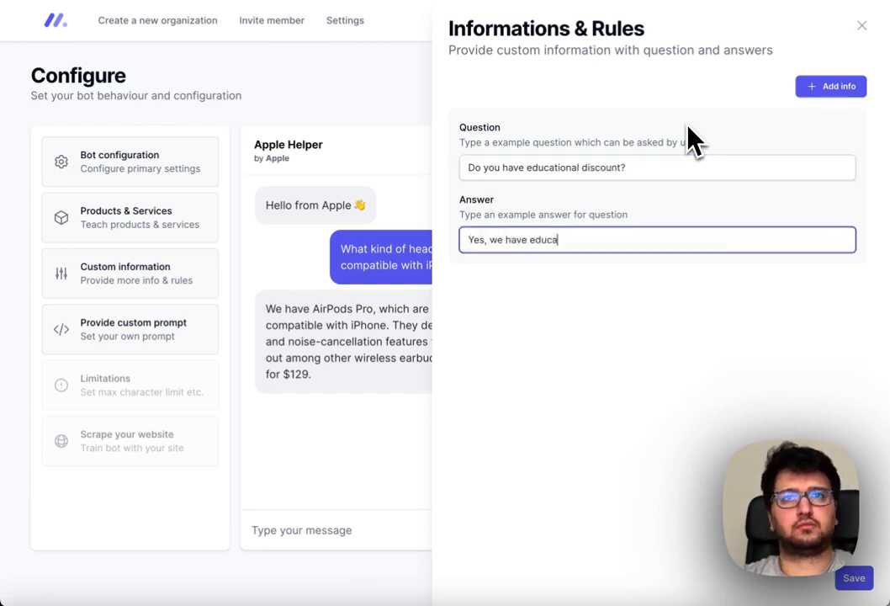
text(tional discount for )
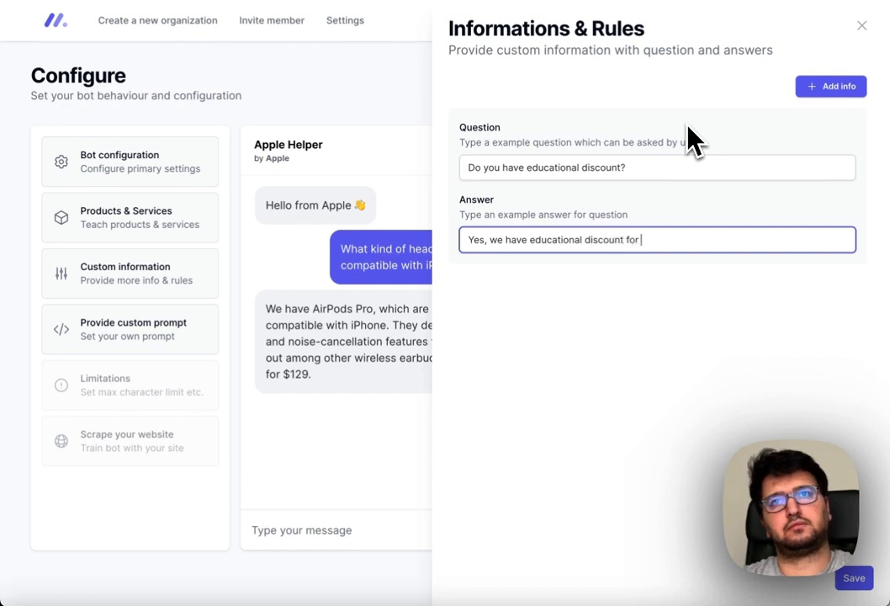
text(students and teachers.)
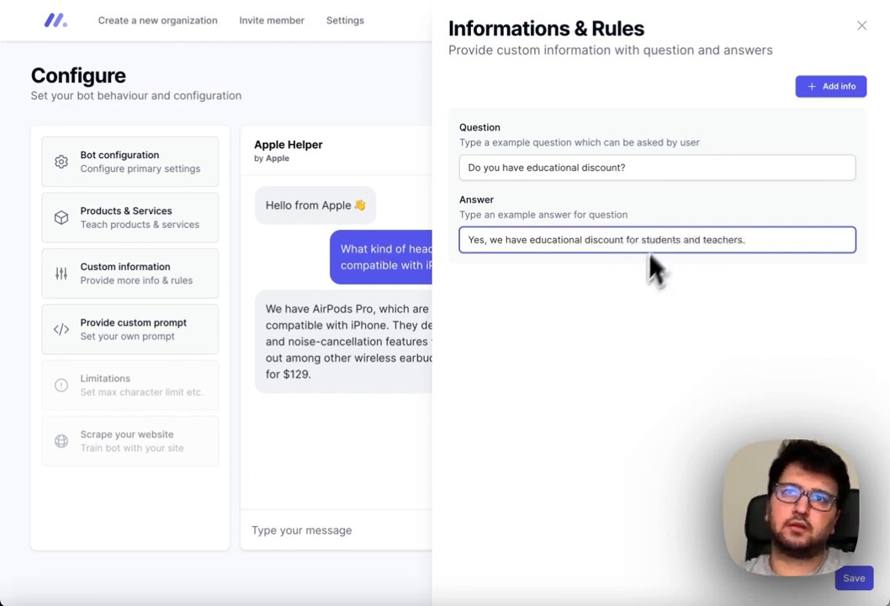
click(657, 277)
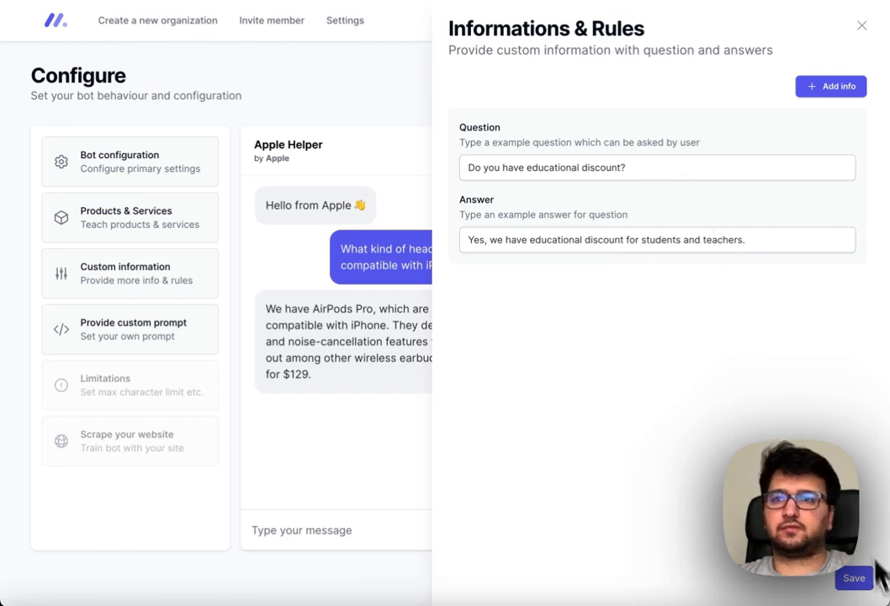
click(857, 579)
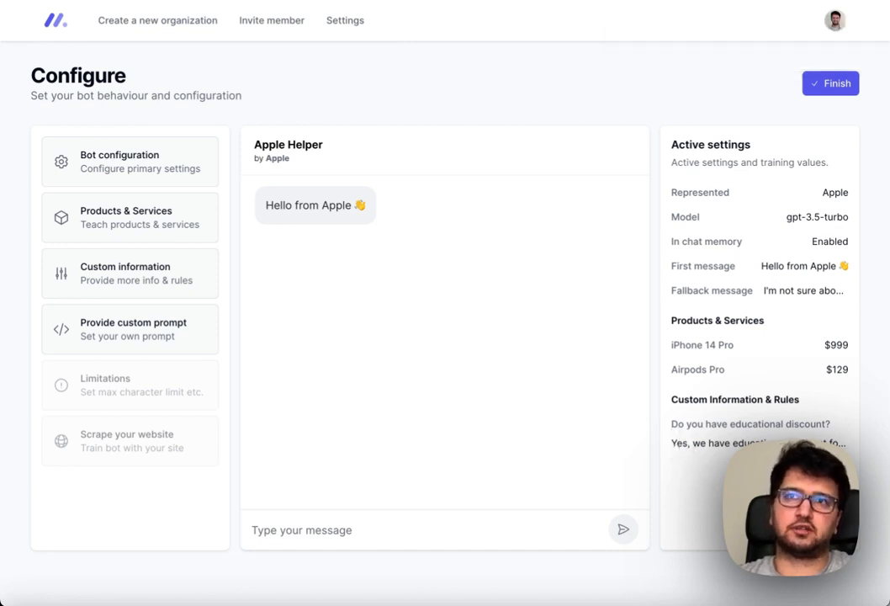
Ask the bot in the preview chat "Do you have a discount for students?".
click(574, 526)
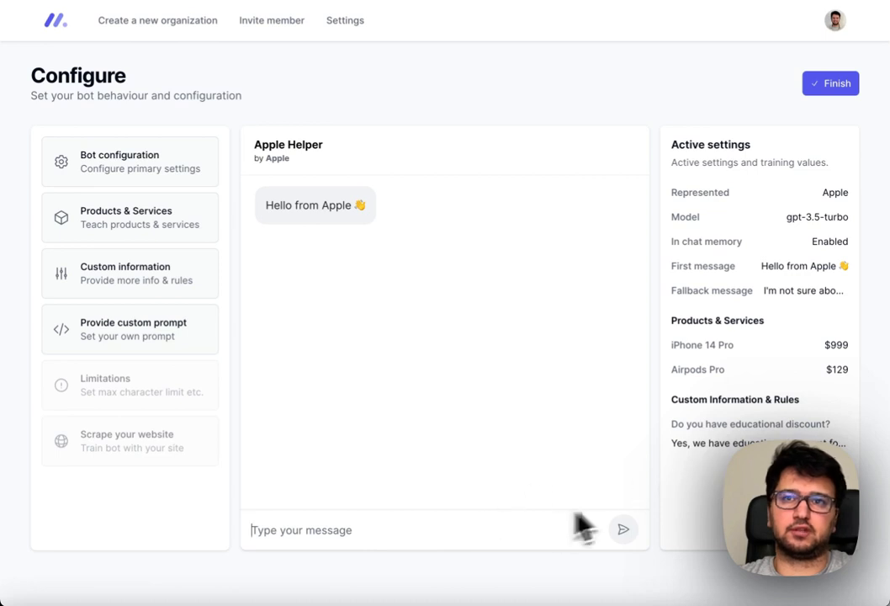
text(Do)
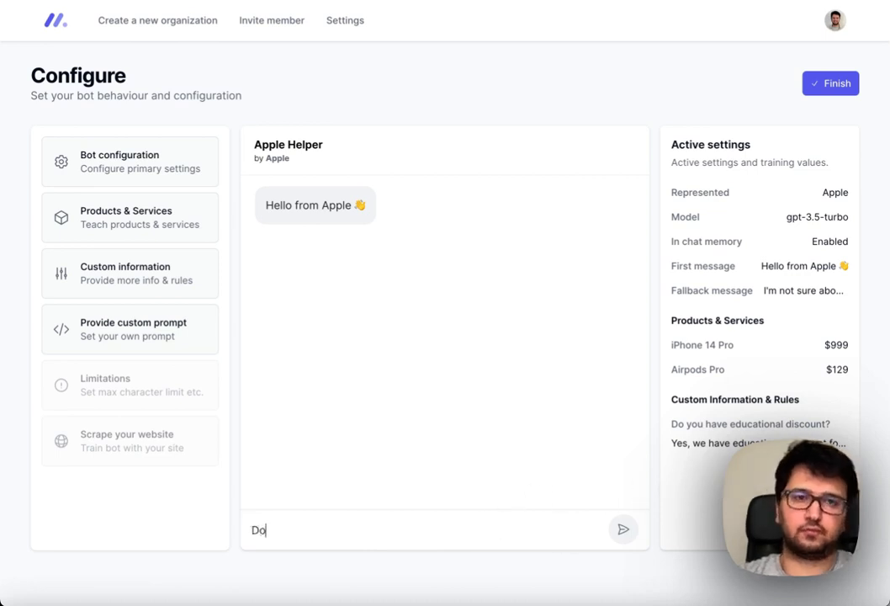
text( you have a dsciout)
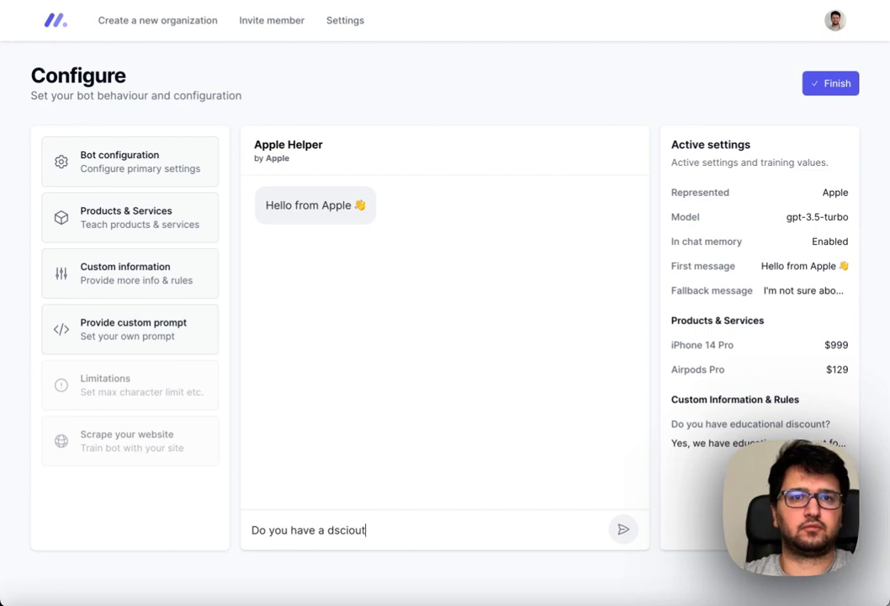
key(ctrl+shift+Left)
text(di)
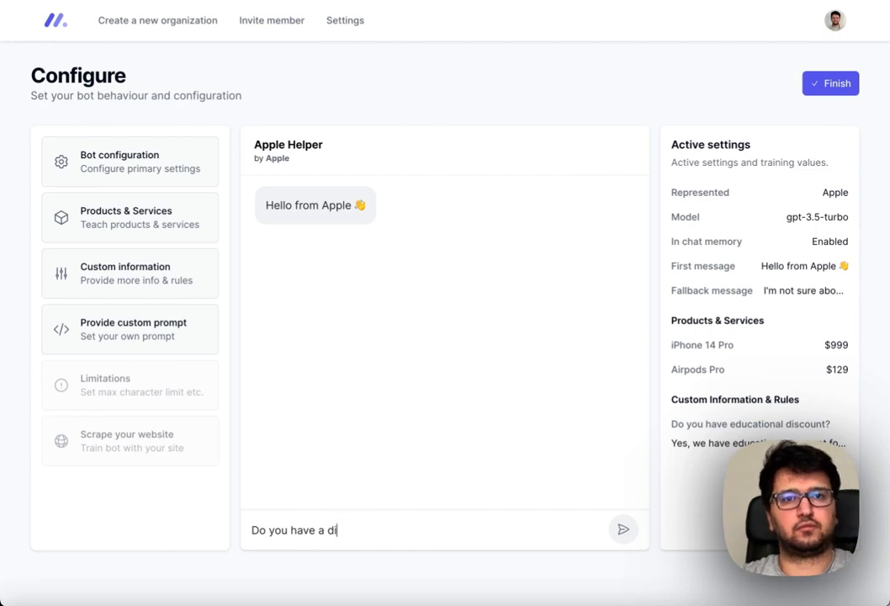
text(scount for students?)
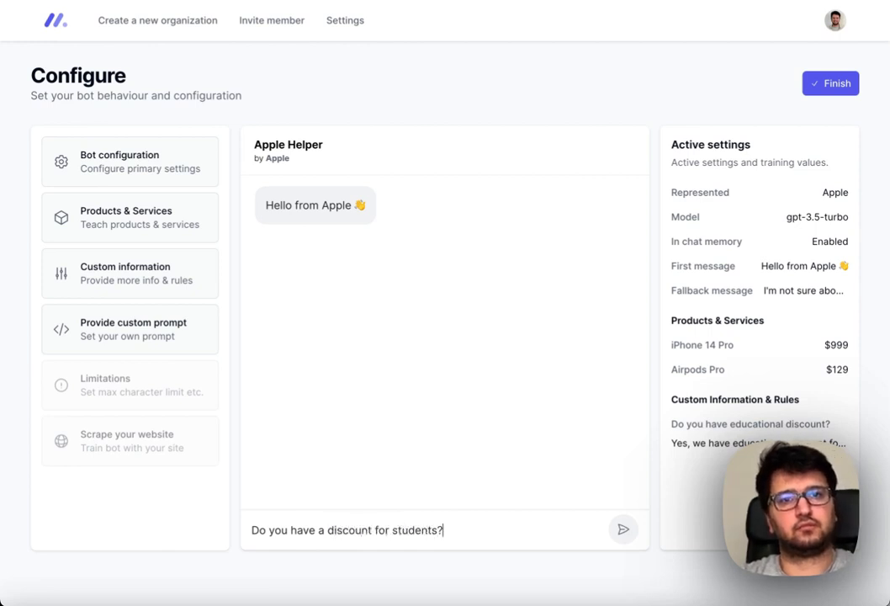
key(Return)
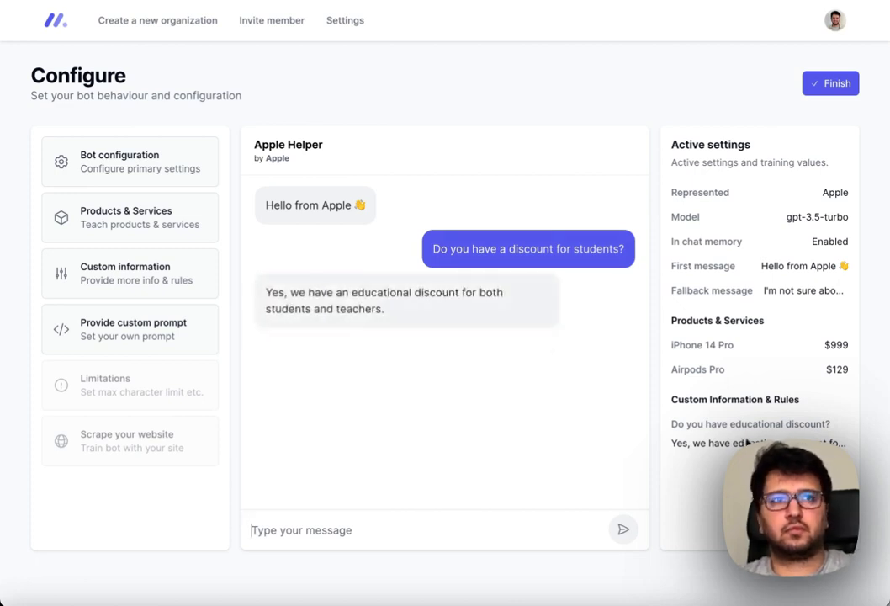
Examine the bot's custom prompt settings and its basic settings without changing them.
click(183, 343)
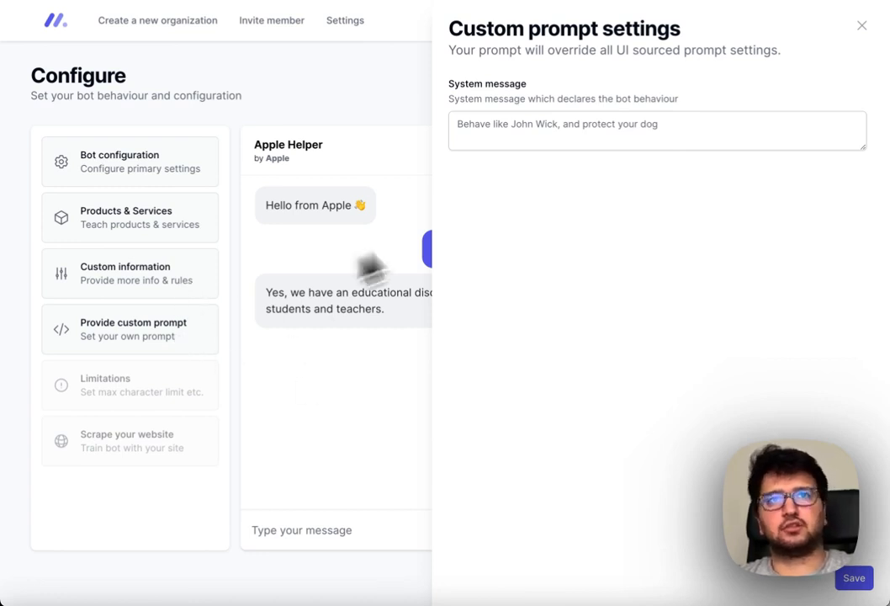
click(533, 134)
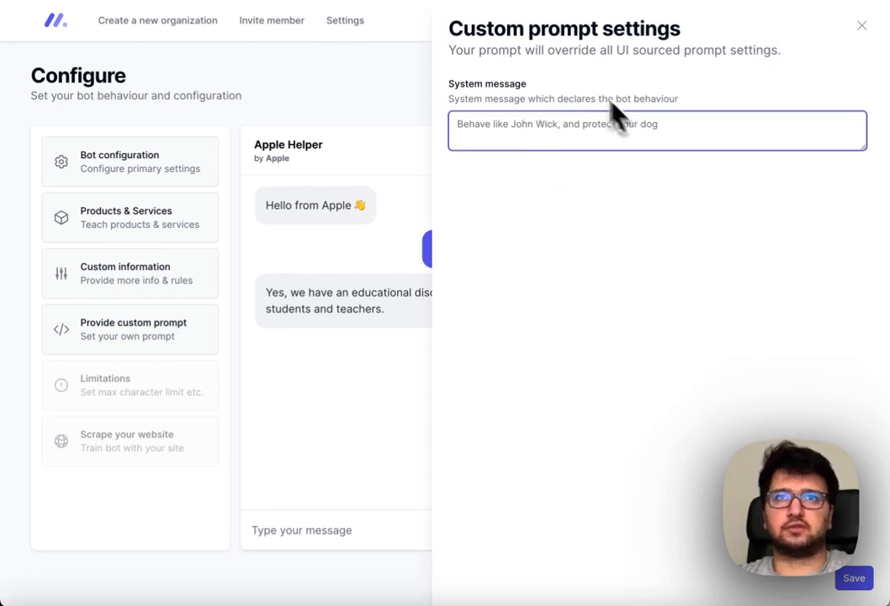
click(862, 26)
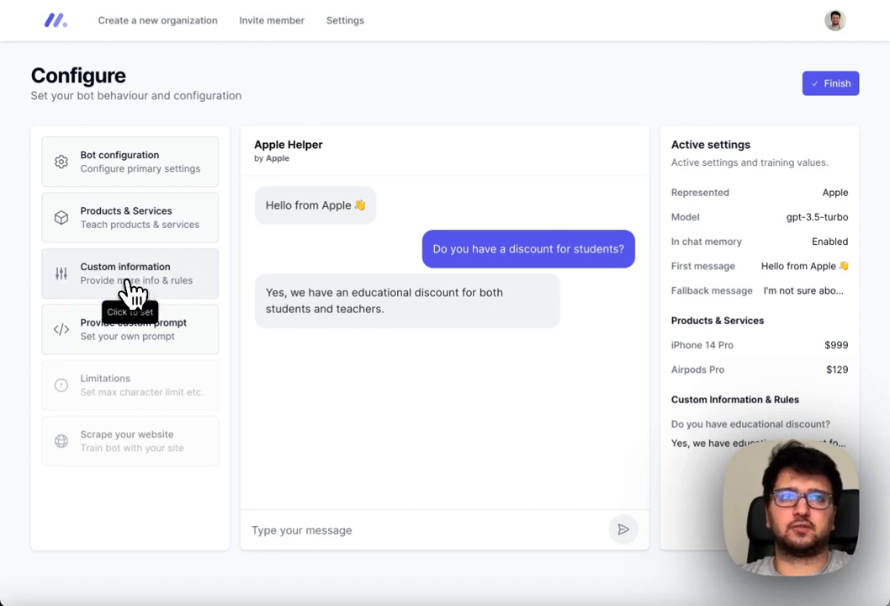
click(176, 187)
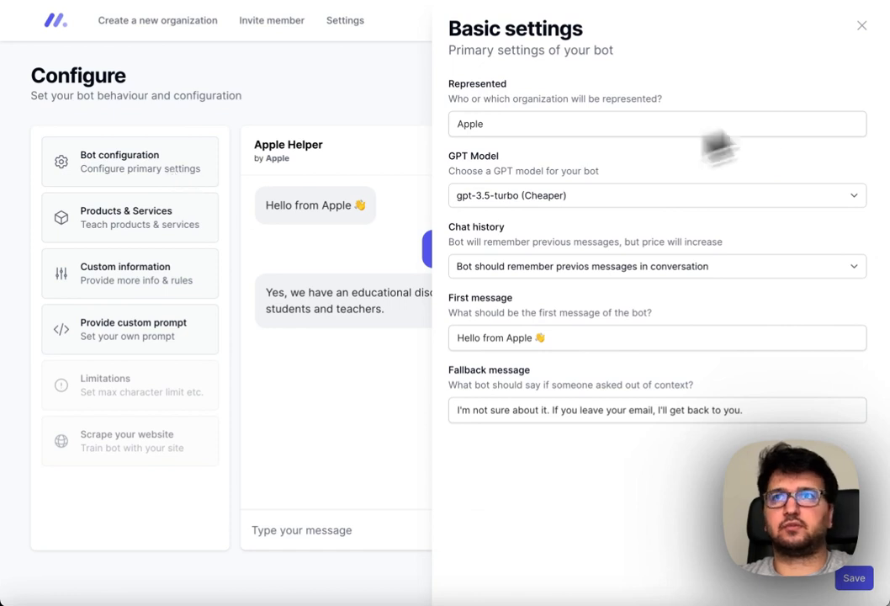
click(862, 27)
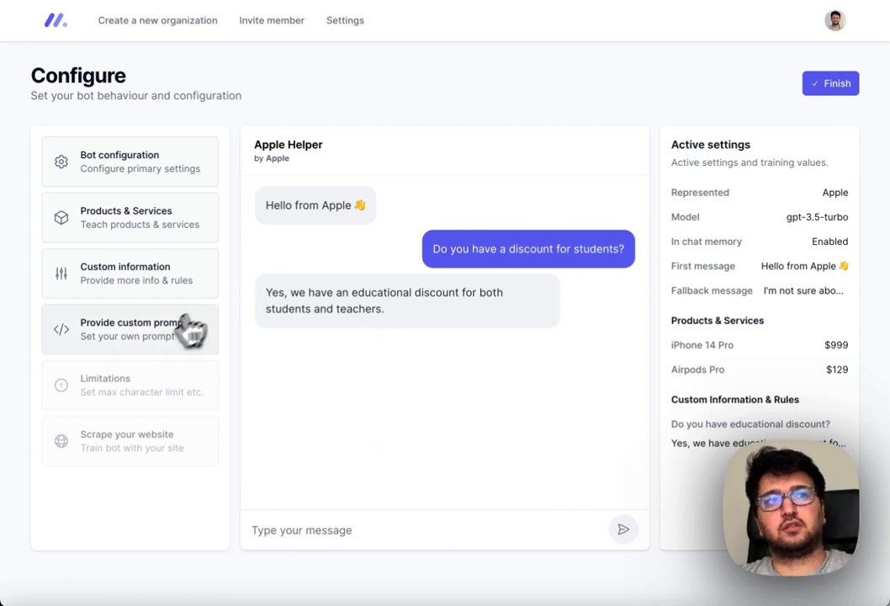
click(152, 338)
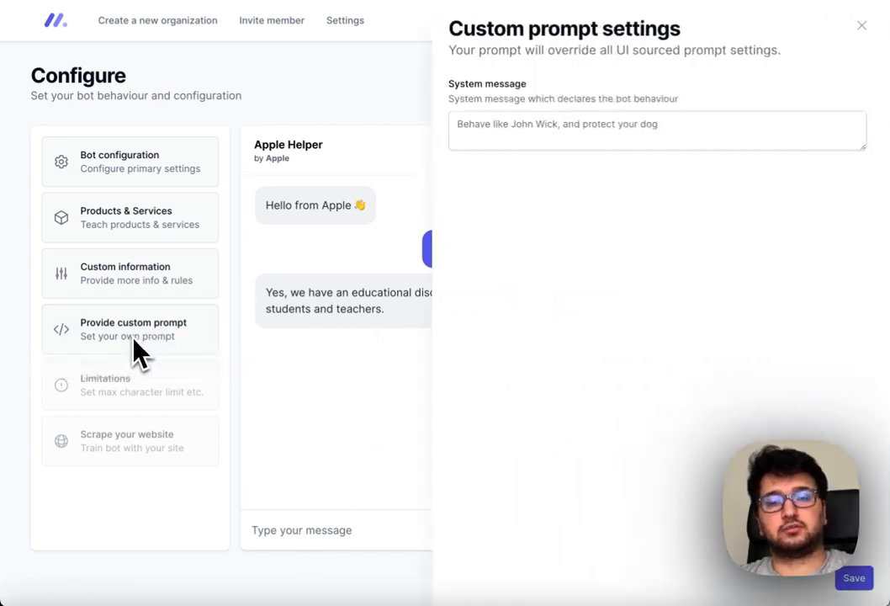
click(861, 25)
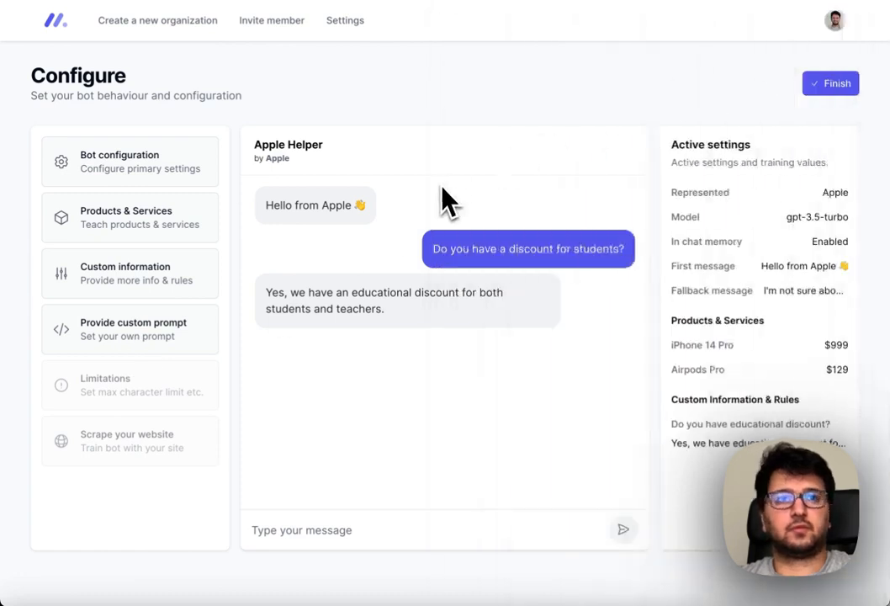
Finish the bot configuration and view the popup and embed options for using the bot on a website.
click(830, 84)
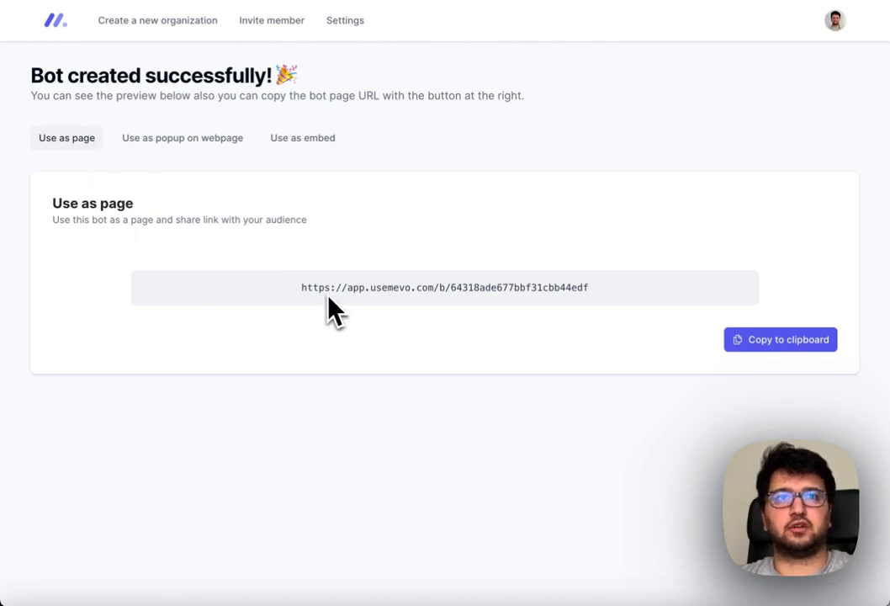
click(195, 157)
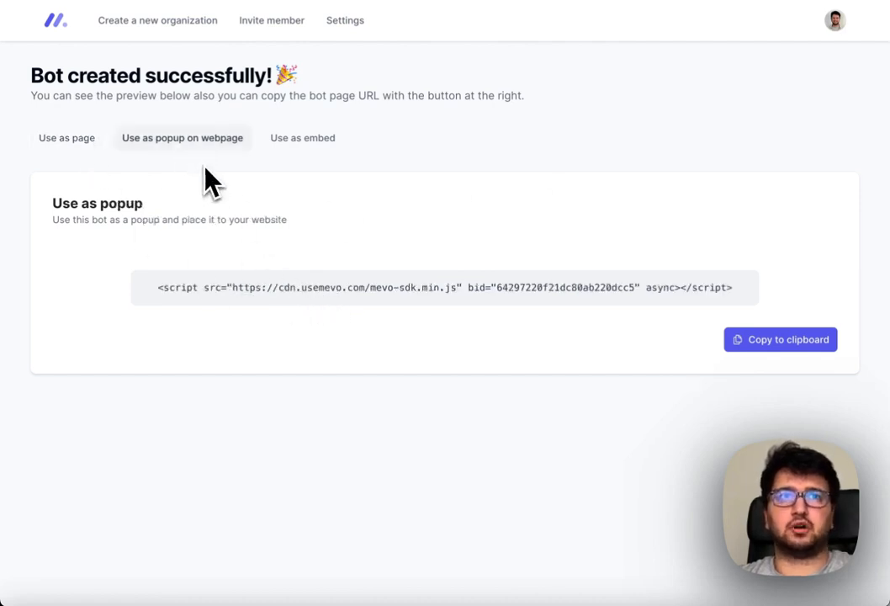
click(295, 148)
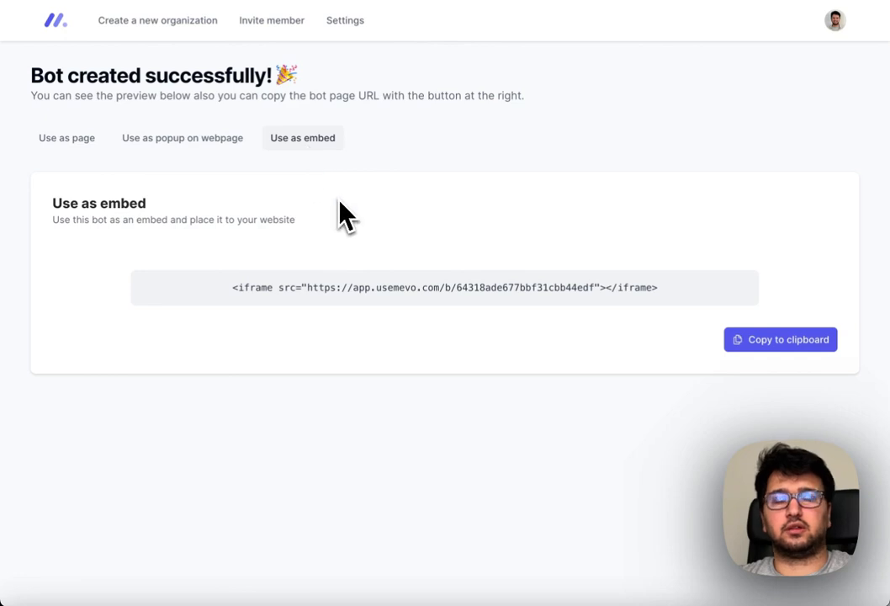